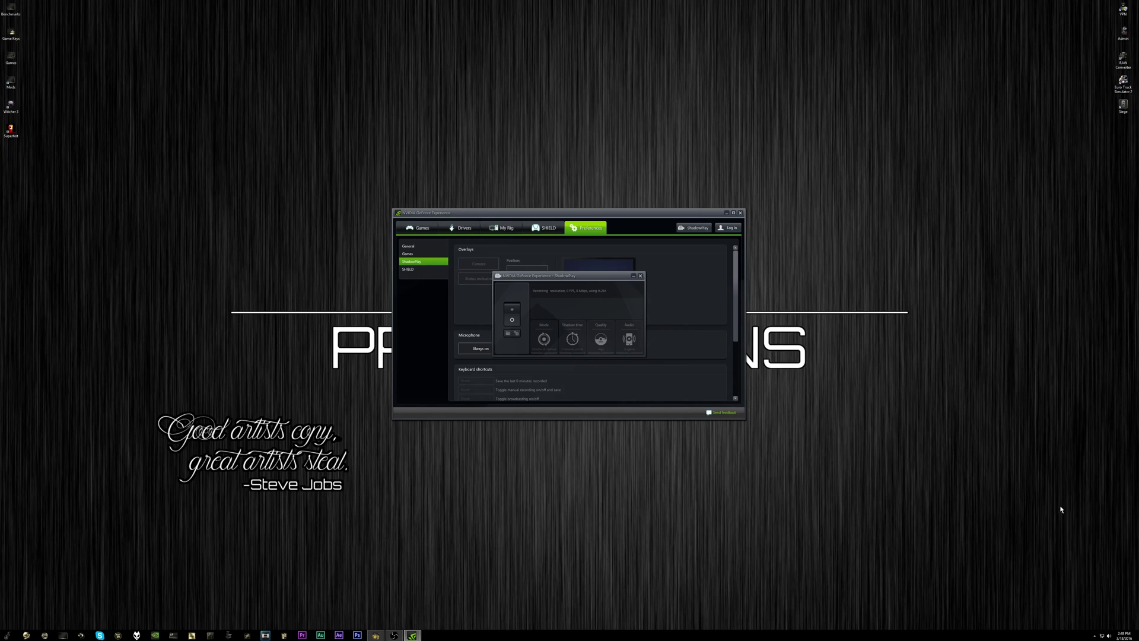
Step: Open the ShadowPlay recorder window, turn ShadowPlay on and set its recording mode to Manual
click(1094, 637)
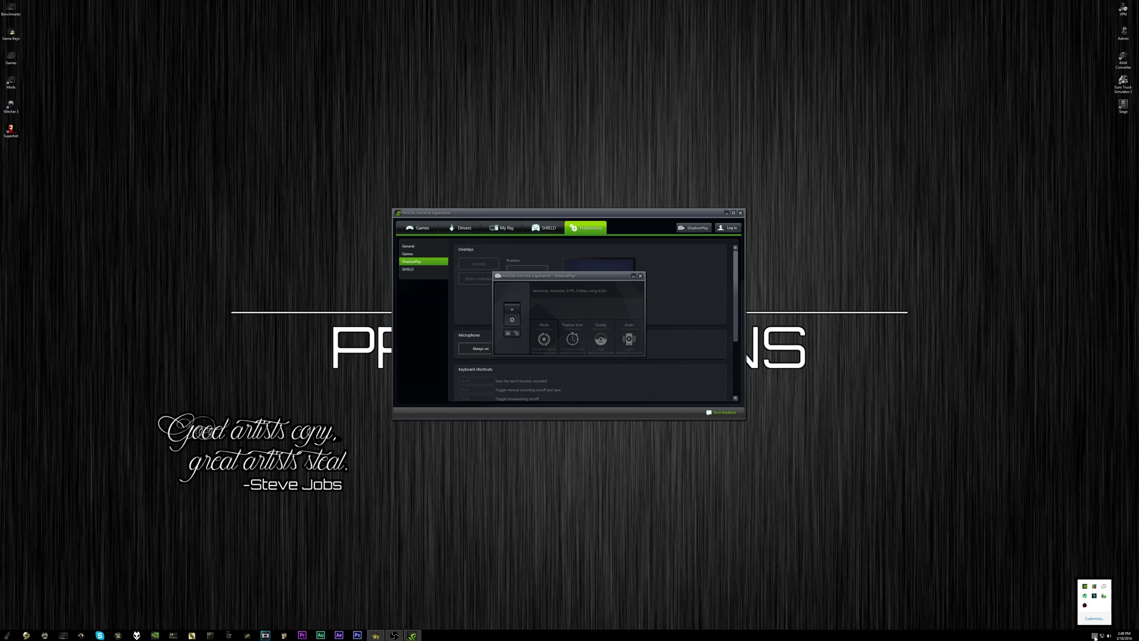
right_click(1085, 591)
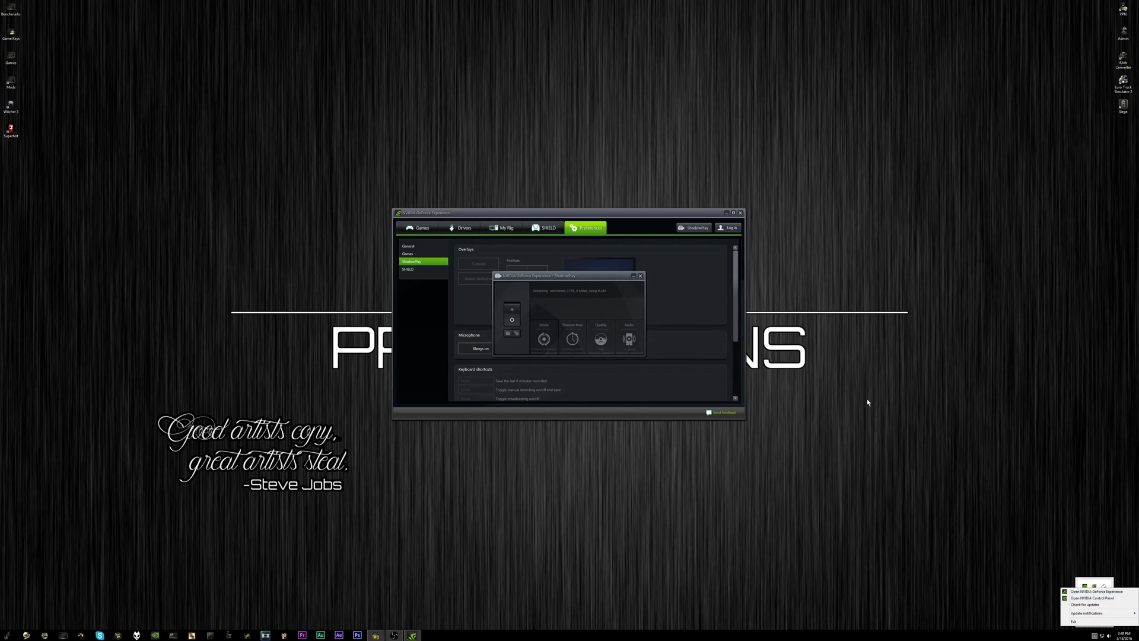
click(615, 215)
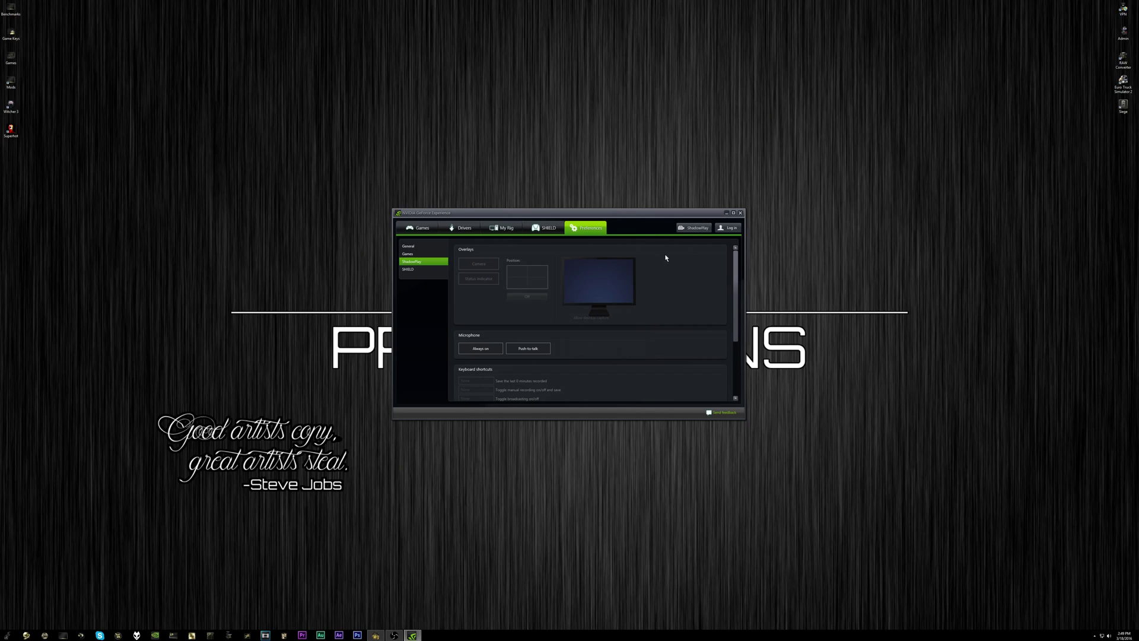
click(689, 231)
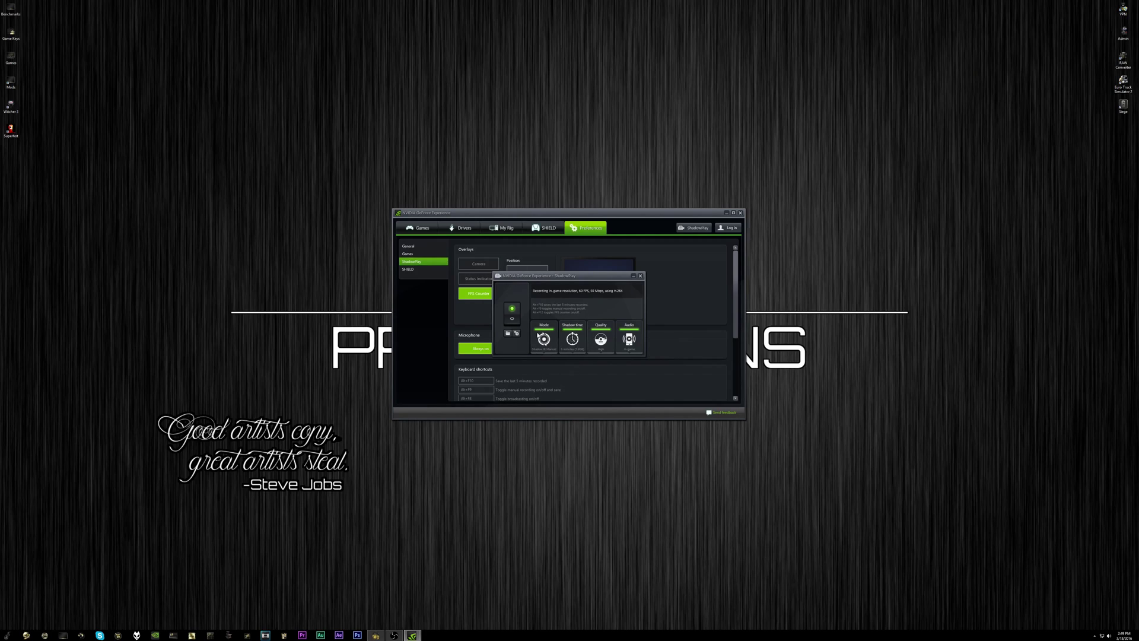
click(543, 338)
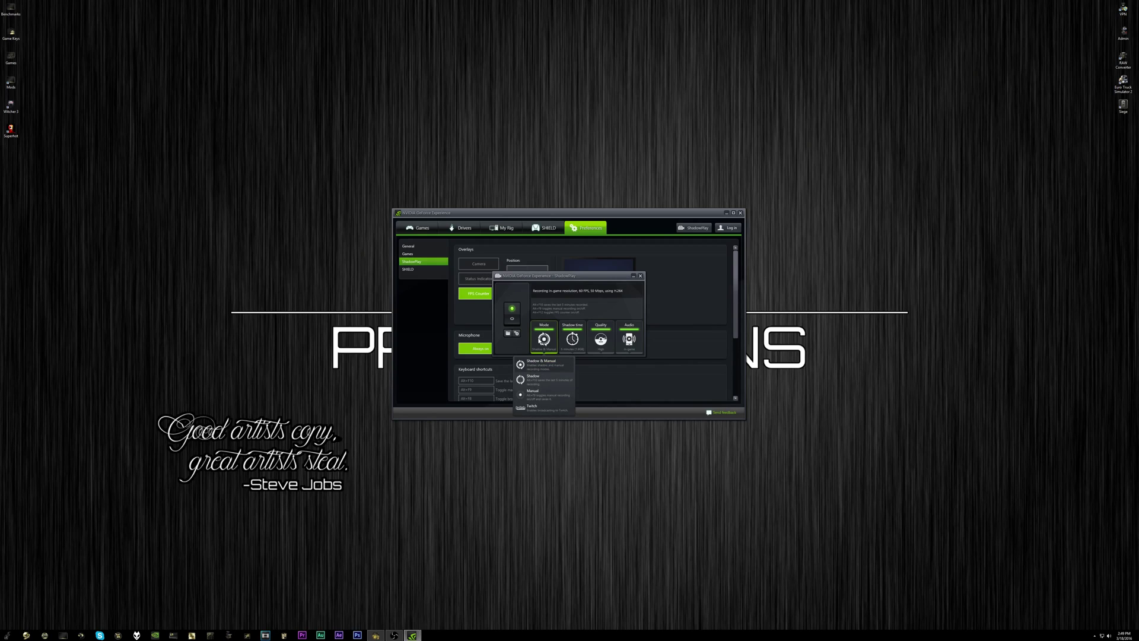
click(545, 400)
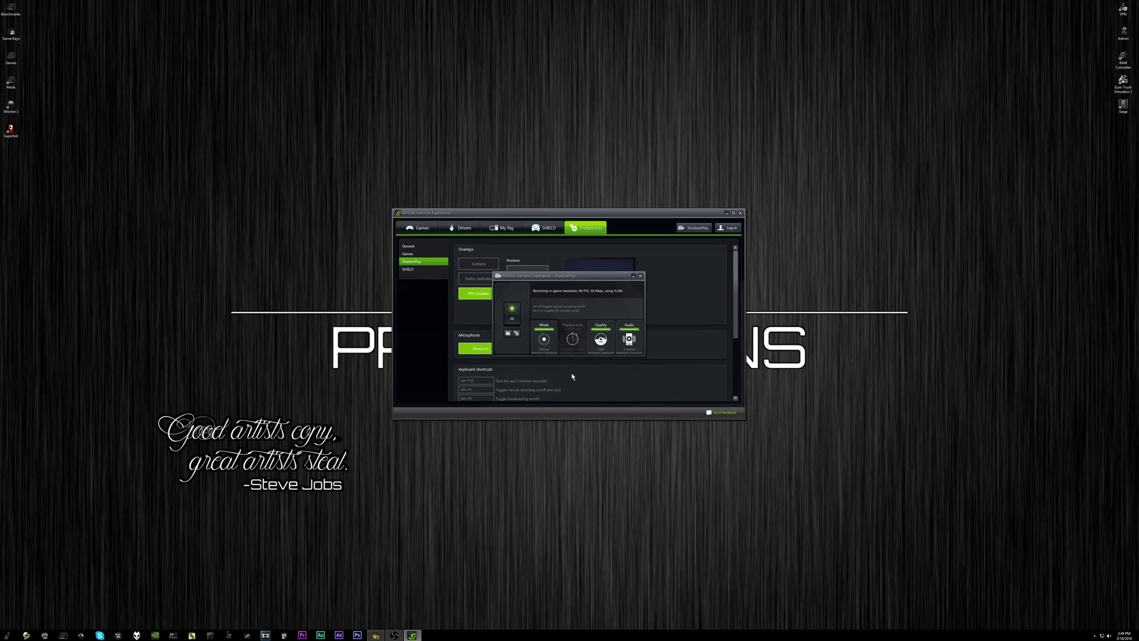
Step: Set the recording quality to Custom with a 2160p 4K resolution
click(602, 341)
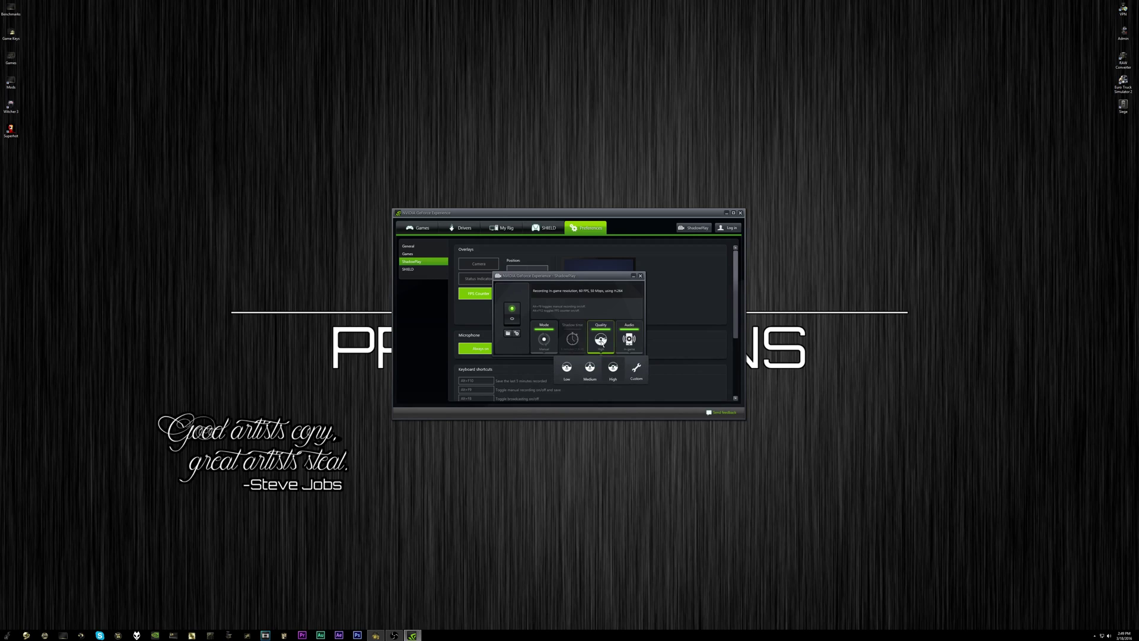
click(633, 372)
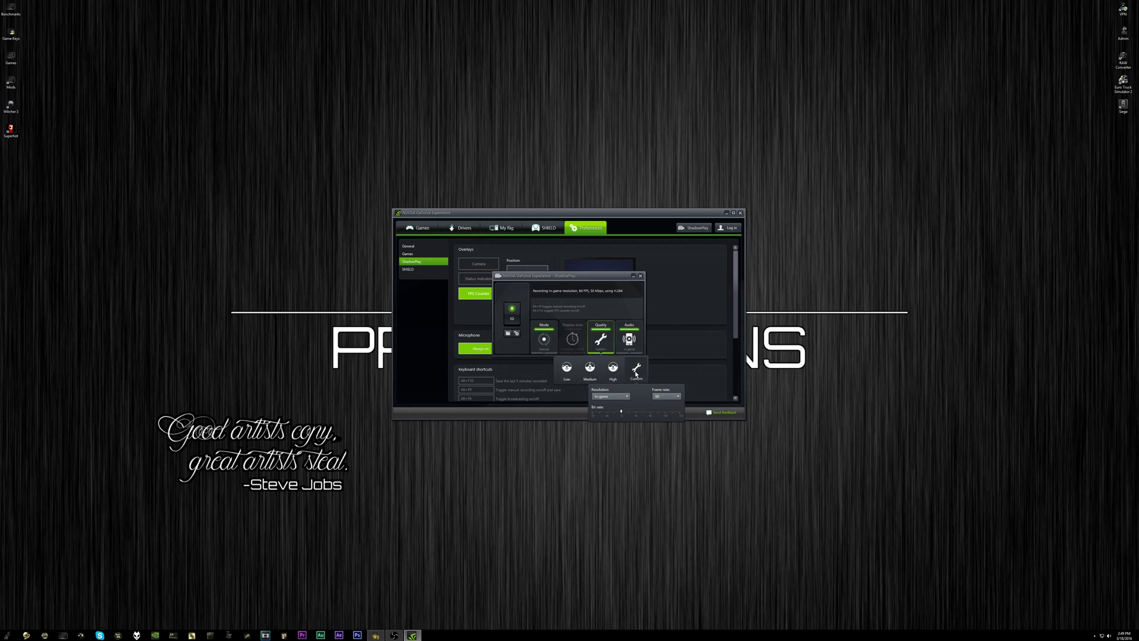
click(618, 401)
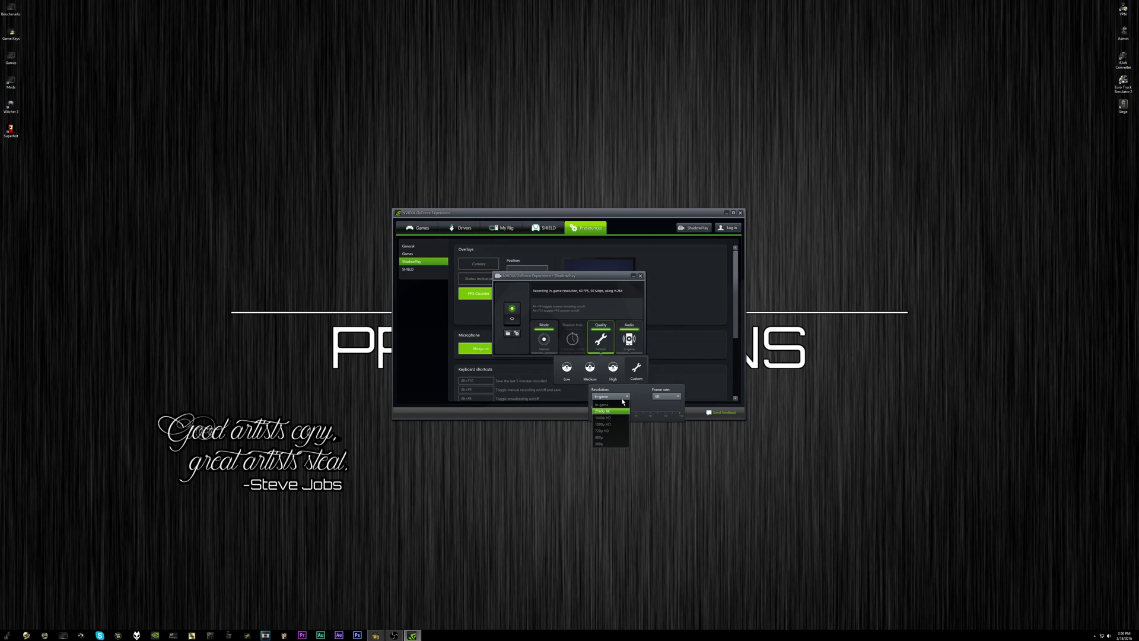
click(607, 412)
click(621, 398)
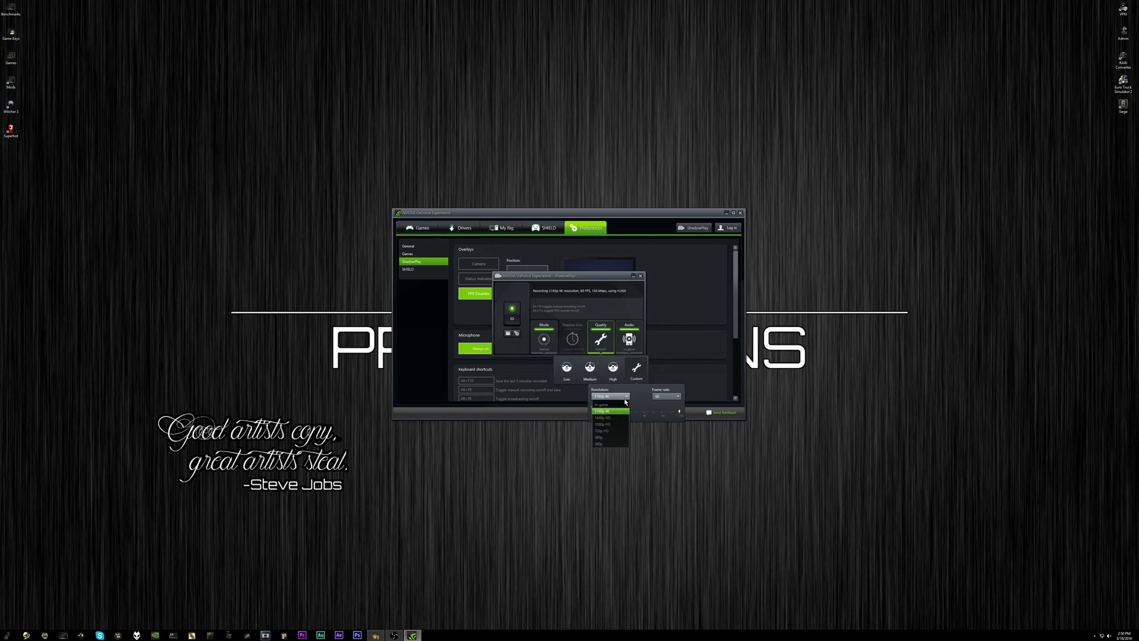
click(679, 397)
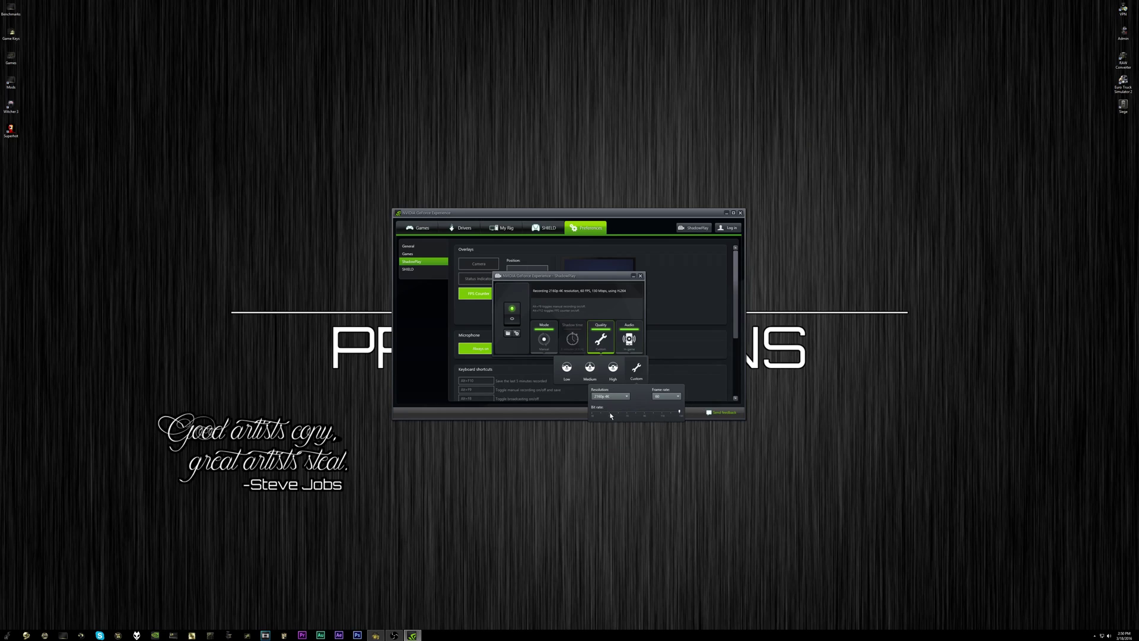
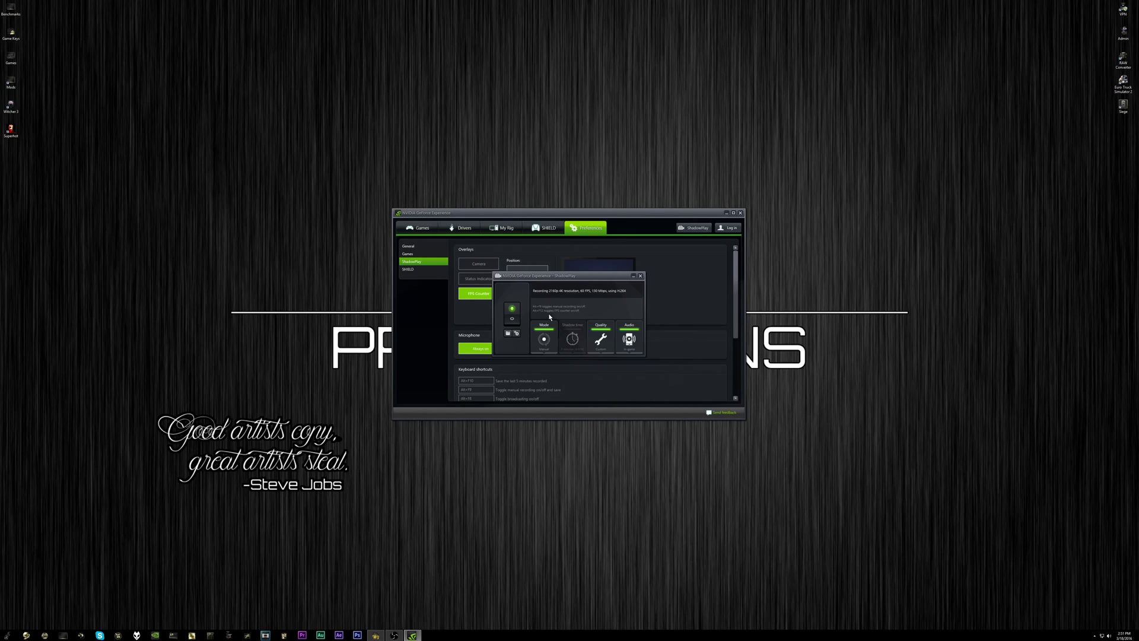
Step: Examine the camera, status indicator and FPS counter overlays in the ShadowPlay preferences and open the chooser for the recordings' save location
click(516, 335)
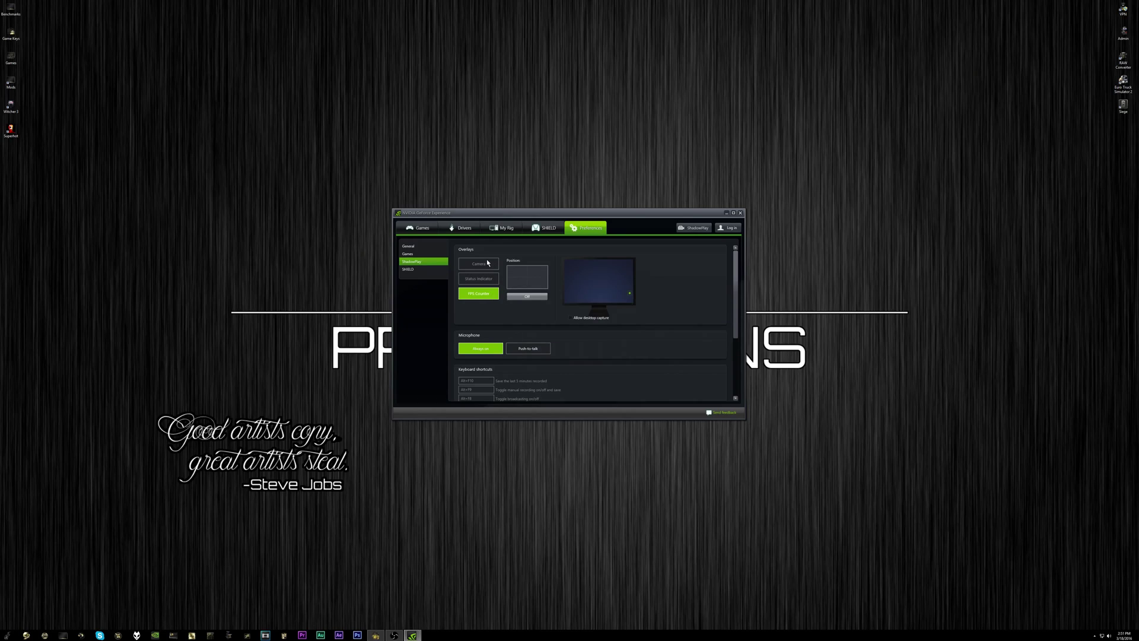
click(488, 263)
click(484, 284)
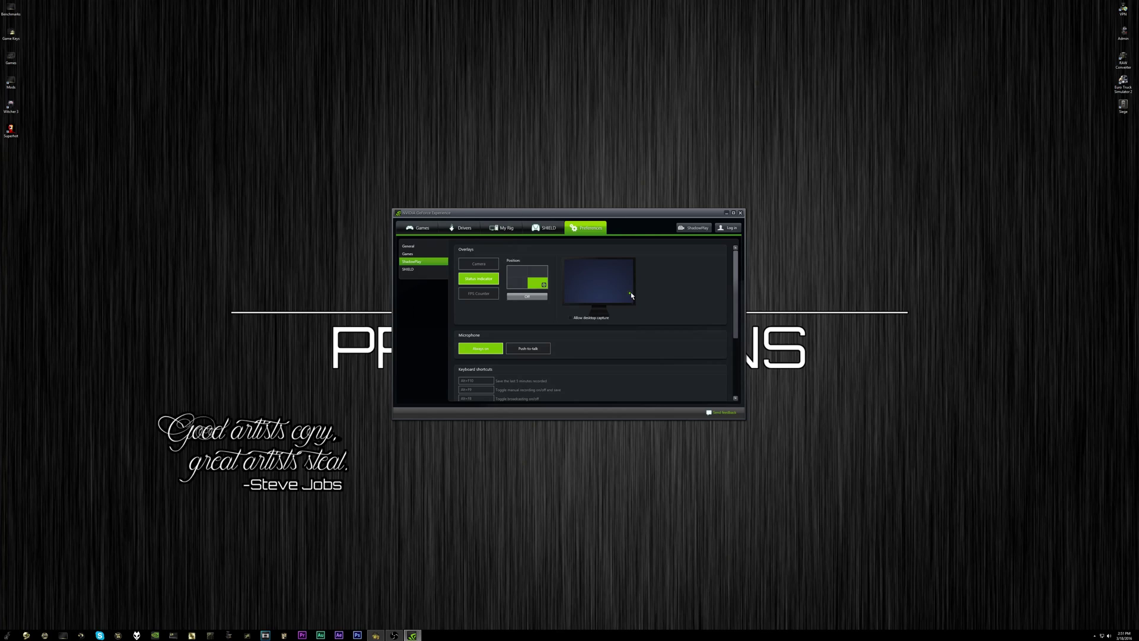
click(494, 293)
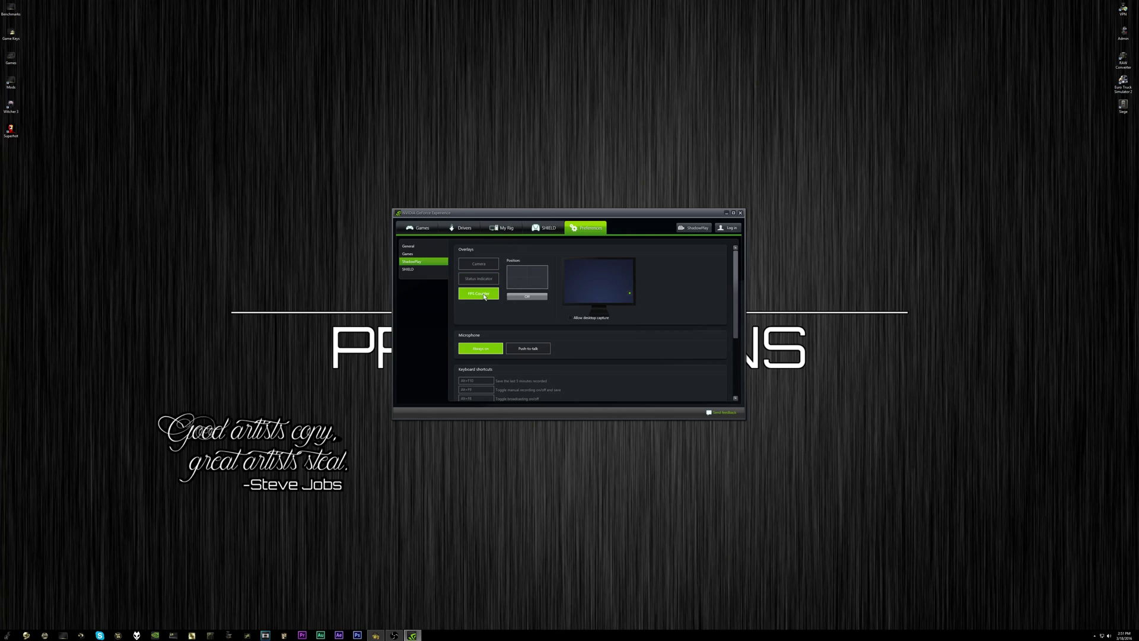
click(545, 275)
drag(738, 276, 738, 332)
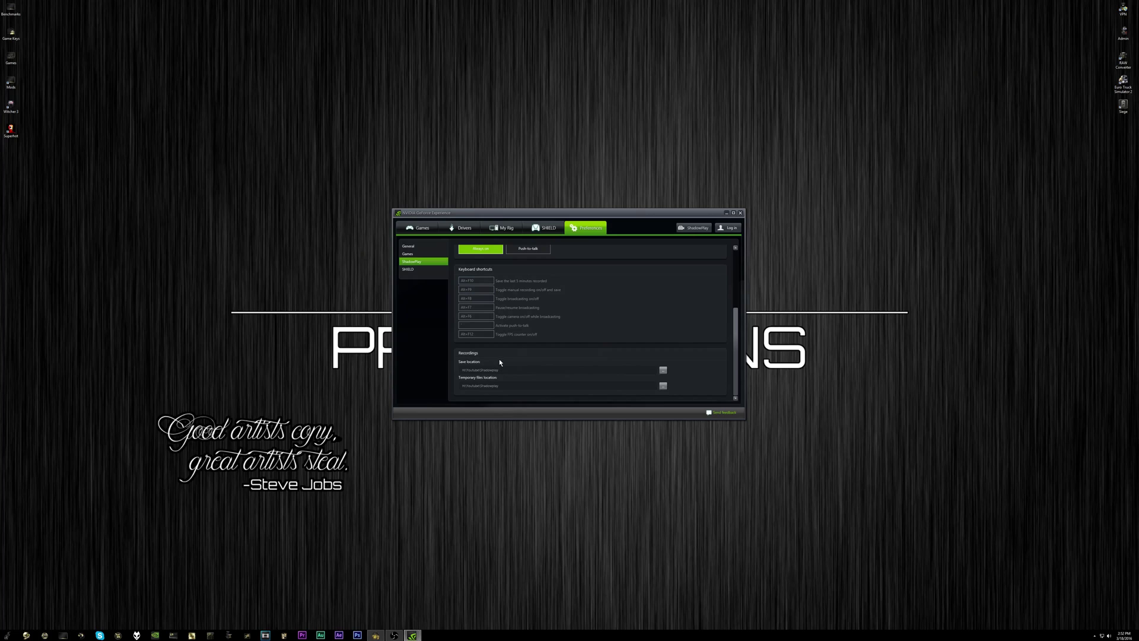
click(663, 370)
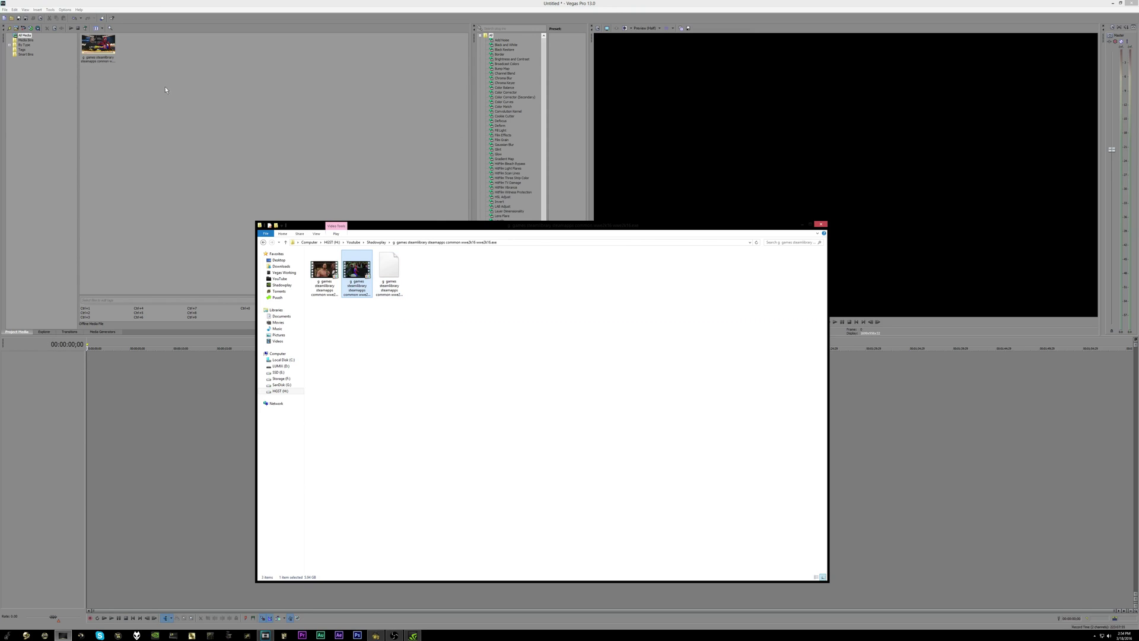
Step: Switch to Vegas Pro, place the gameplay clip on the timeline and trim it to the roughly 38-second section starting at 00:00:28;29
click(124, 99)
drag(108, 45, 142, 360)
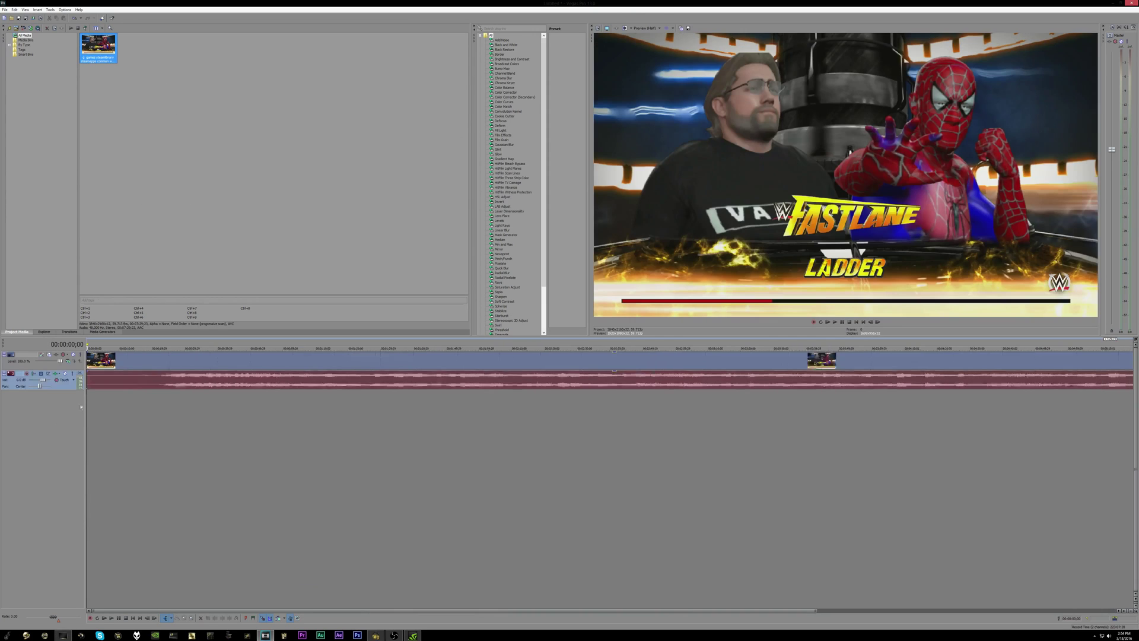
click(154, 369)
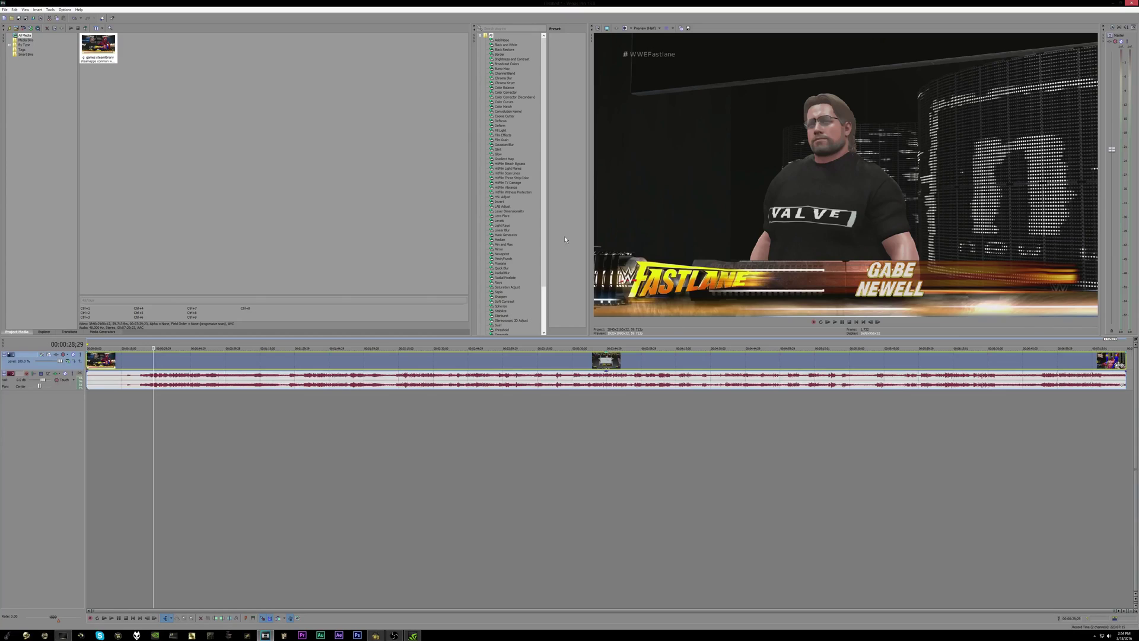
key(s)
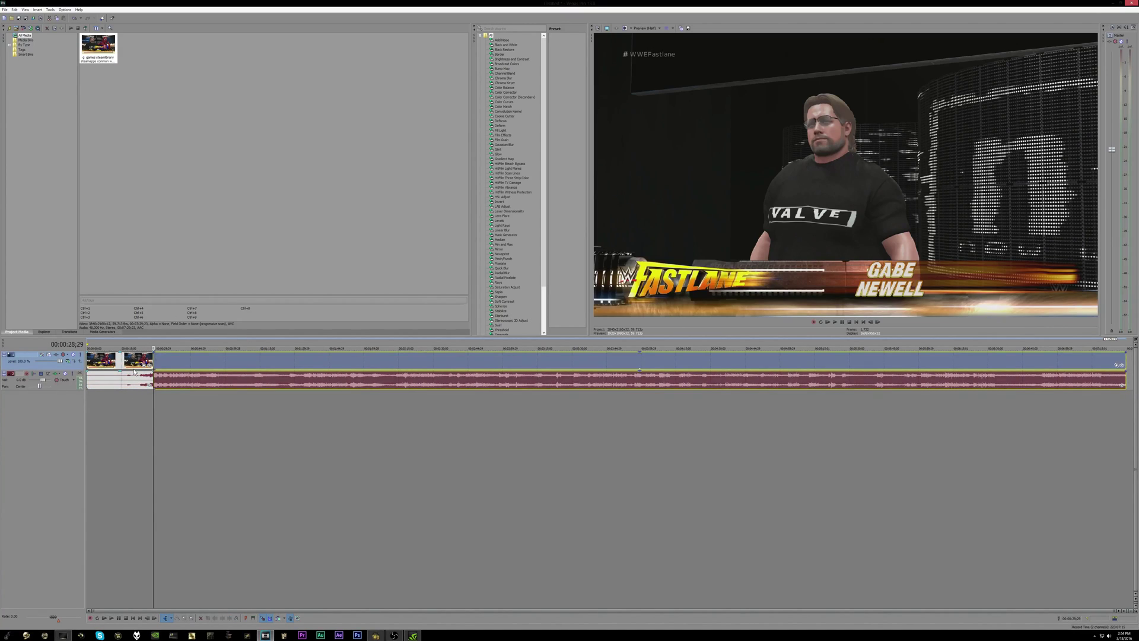
click(180, 359)
key(s)
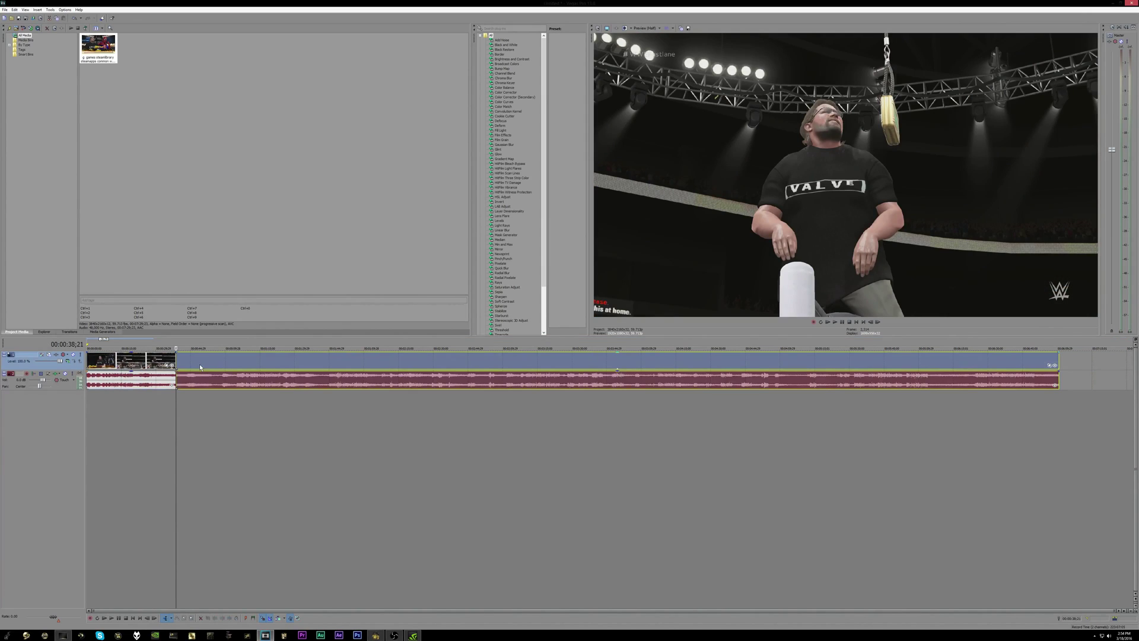
key(Delete)
Step: Disable resampling on the trimmed video event in the timeline
click(152, 363)
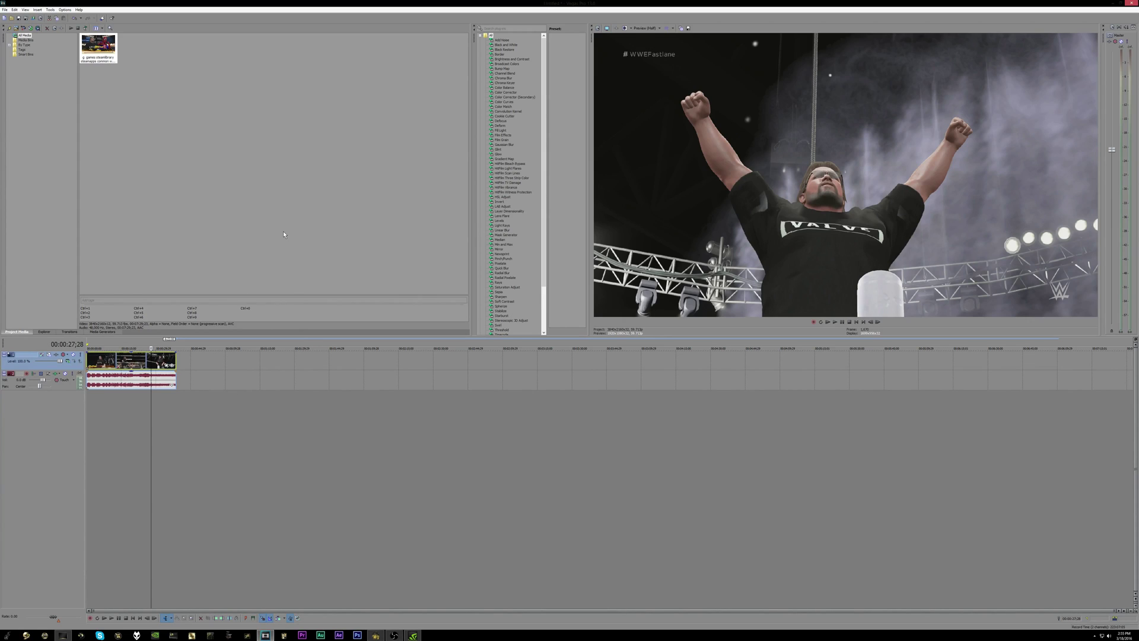
right_click(128, 363)
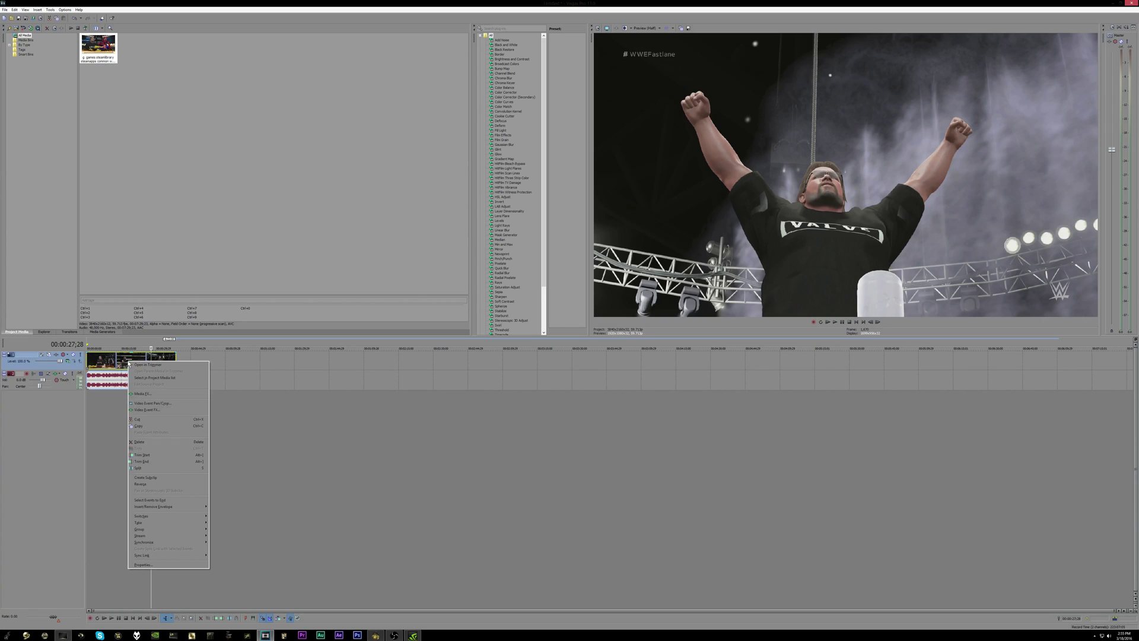
mouse_move(190, 516)
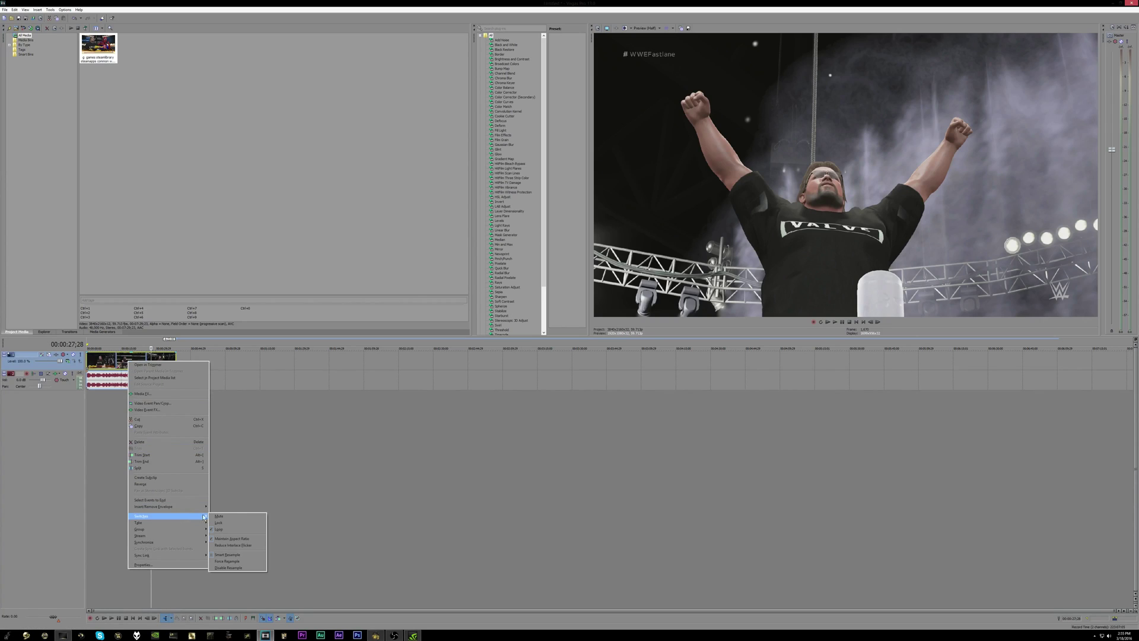
click(230, 566)
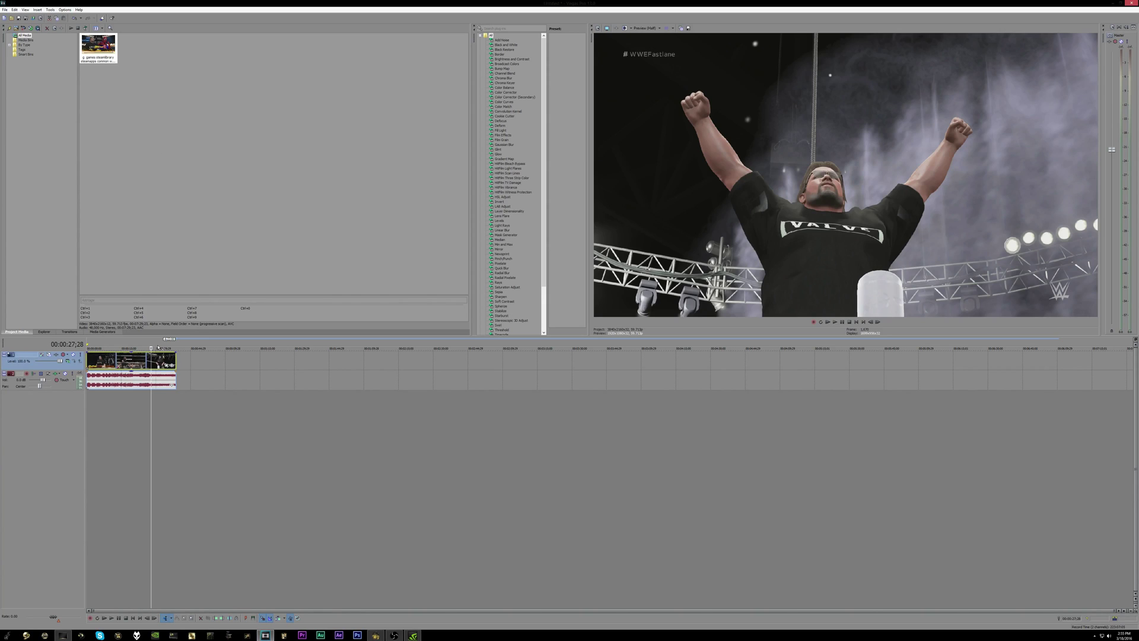
click(128, 363)
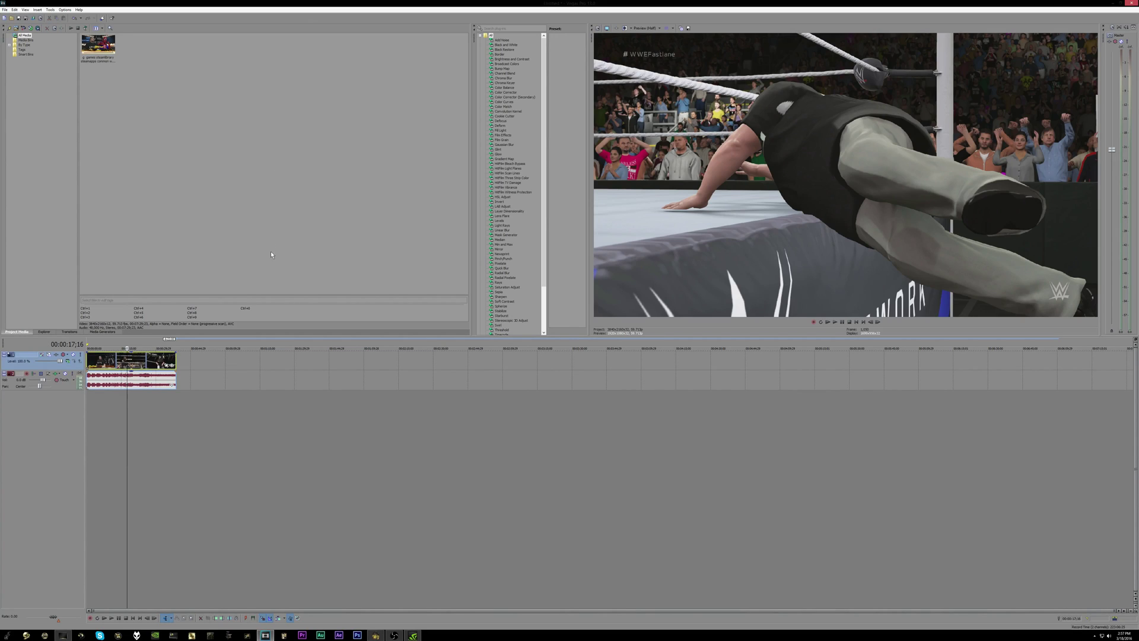
Step: Start rendering the project, list all output templates instead of favorites only, and choose XAVC S 4K 3840x2160 Long-GOP 59.94p
click(5, 10)
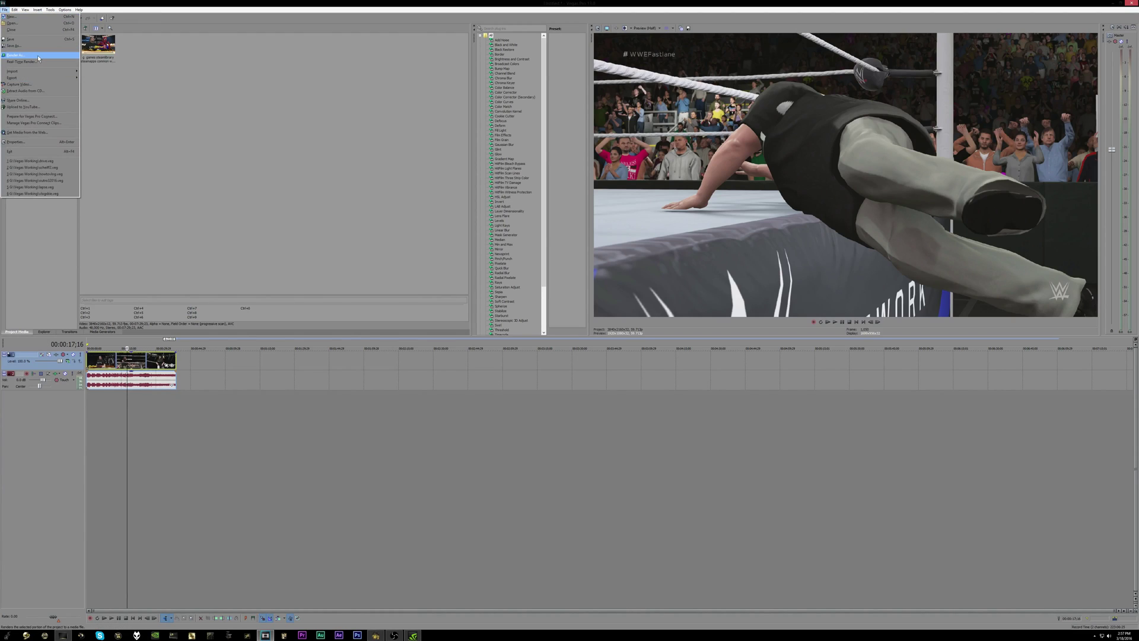
click(37, 56)
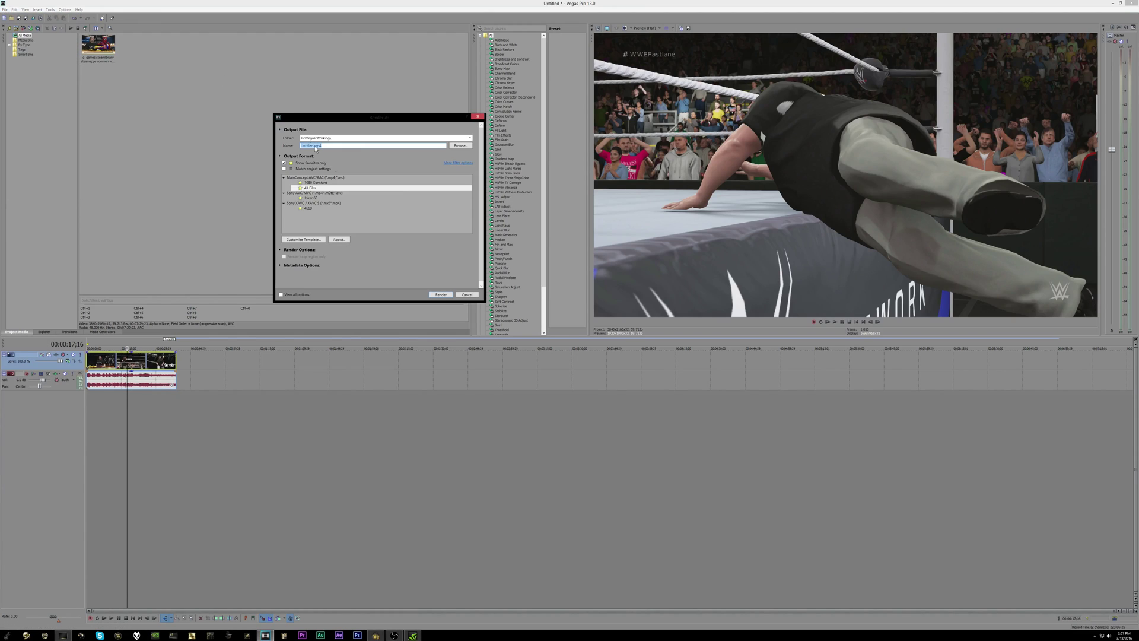
click(308, 209)
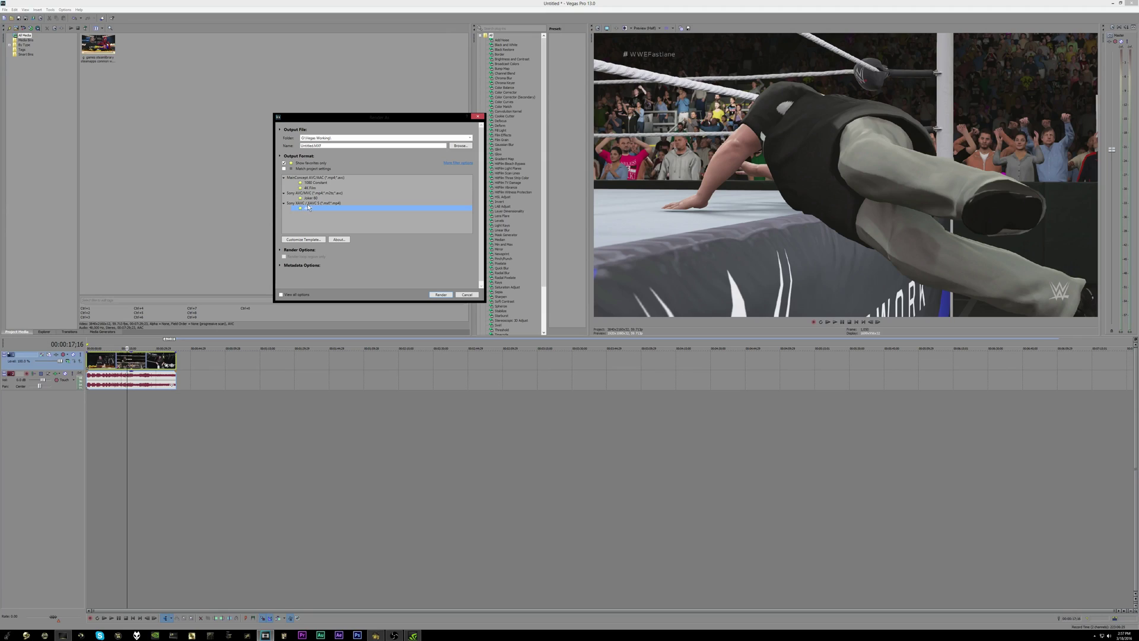
click(284, 162)
scroll(337, 217, down, 2)
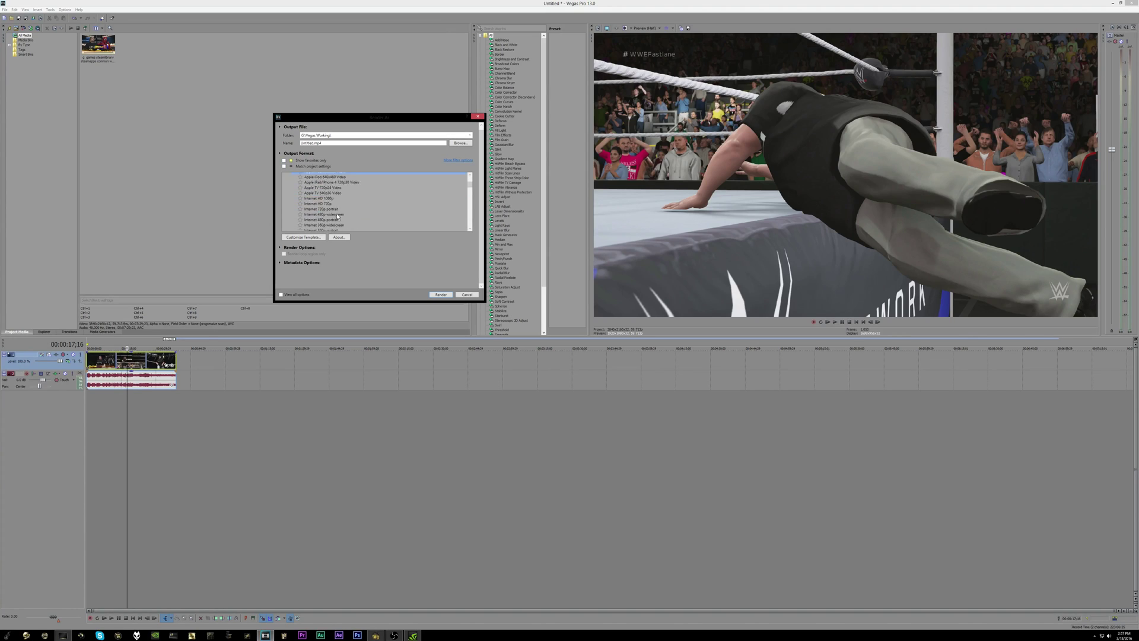
scroll(338, 215, down, 5)
scroll(338, 212, down, 10)
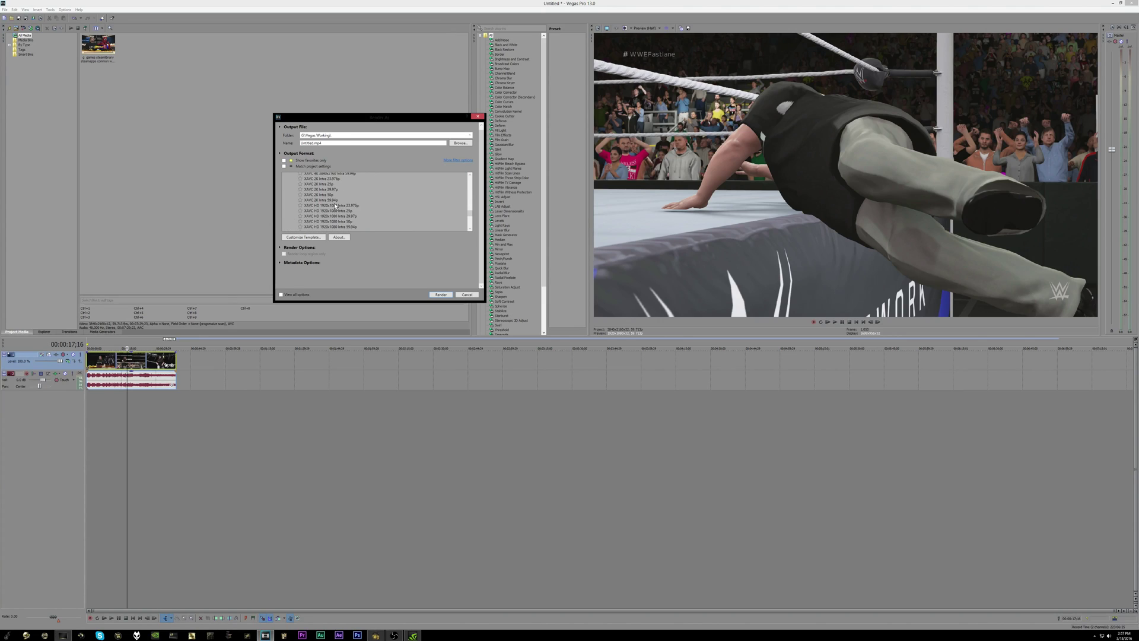
scroll(321, 213, up, 3)
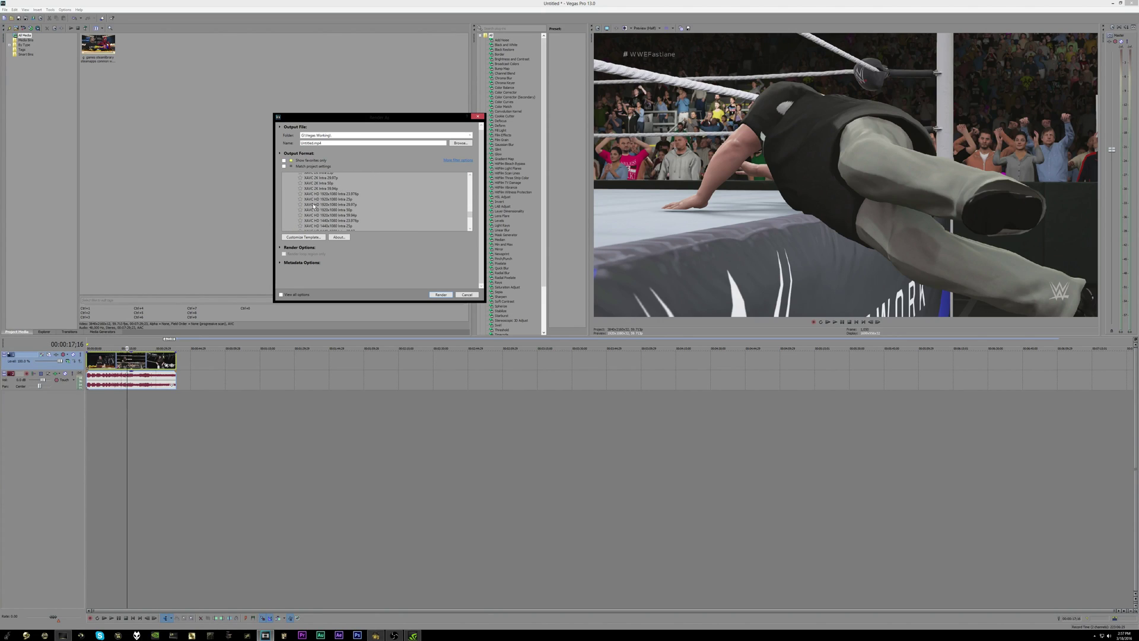
scroll(349, 219, down, 2)
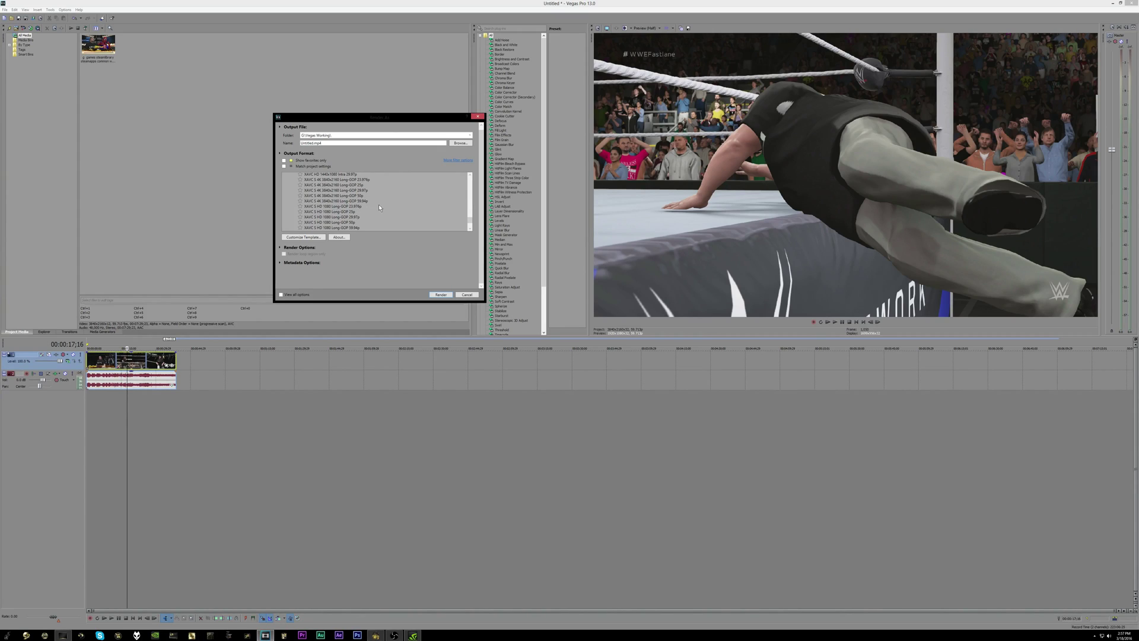
click(313, 201)
Step: Customize the chosen XAVC S 4K template, name it Joker 4k602, set its video rendering quality to Best and save it
click(303, 237)
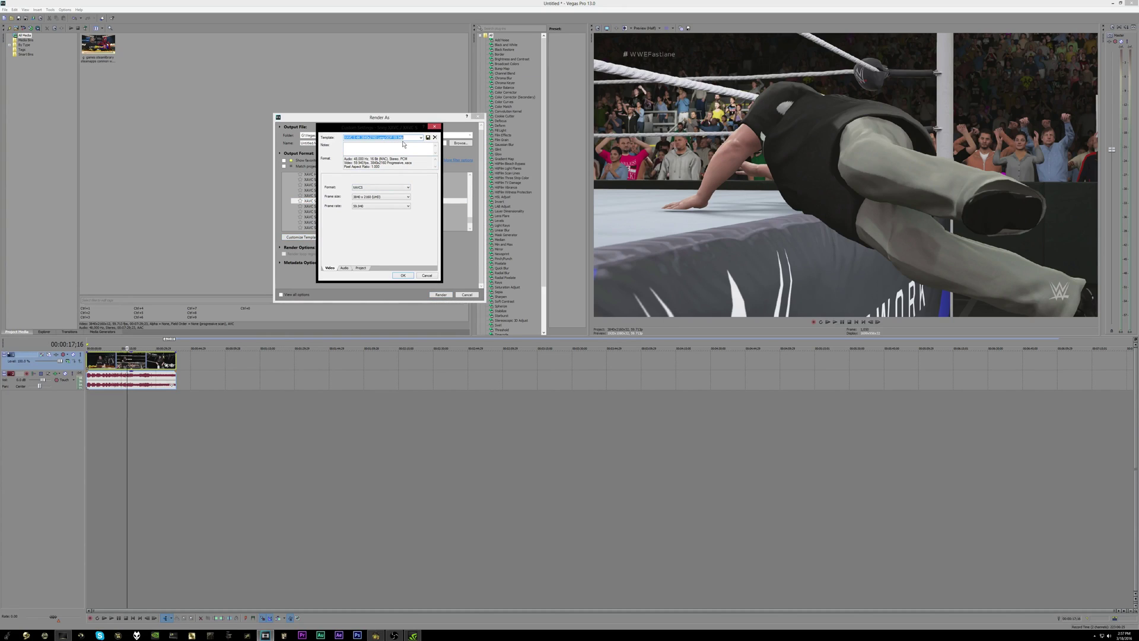
text(Joker 4k602)
click(359, 268)
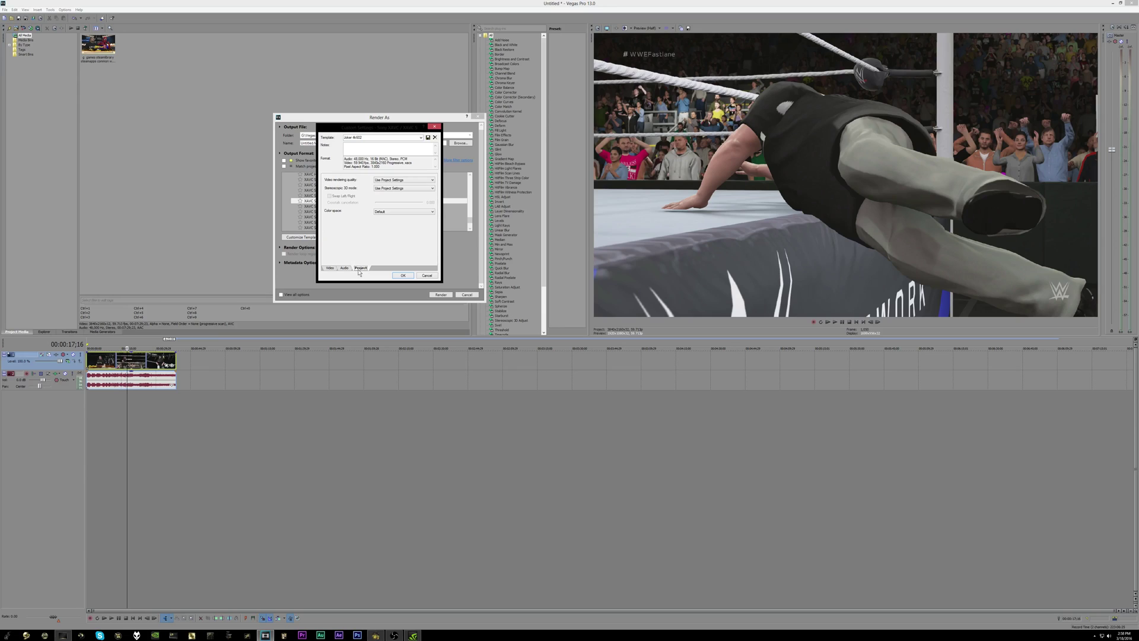
click(389, 181)
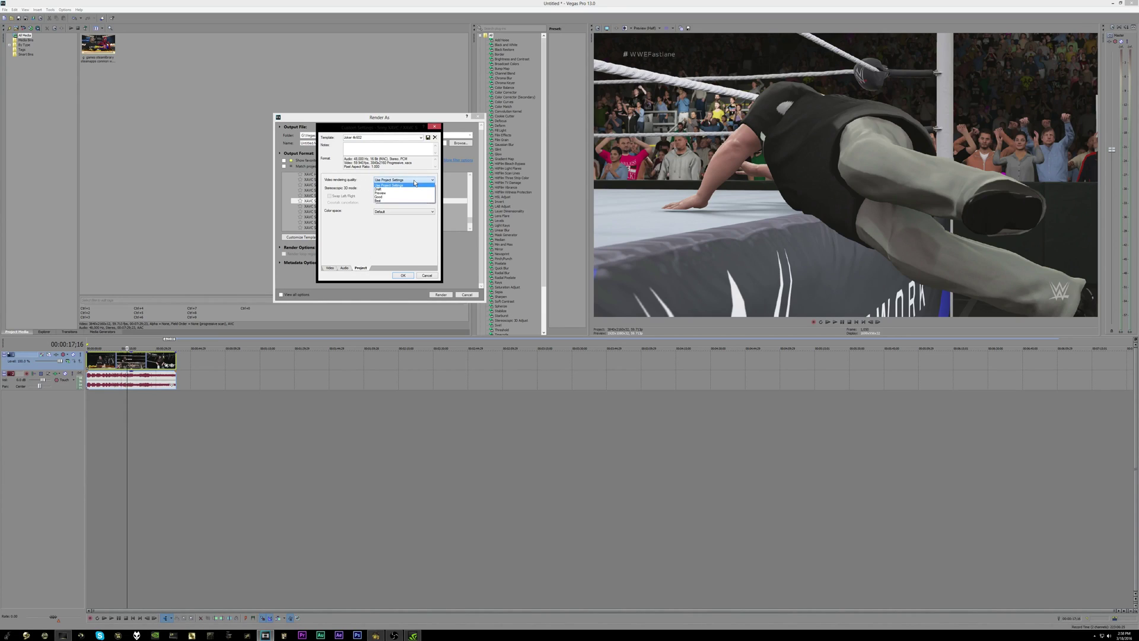
click(391, 201)
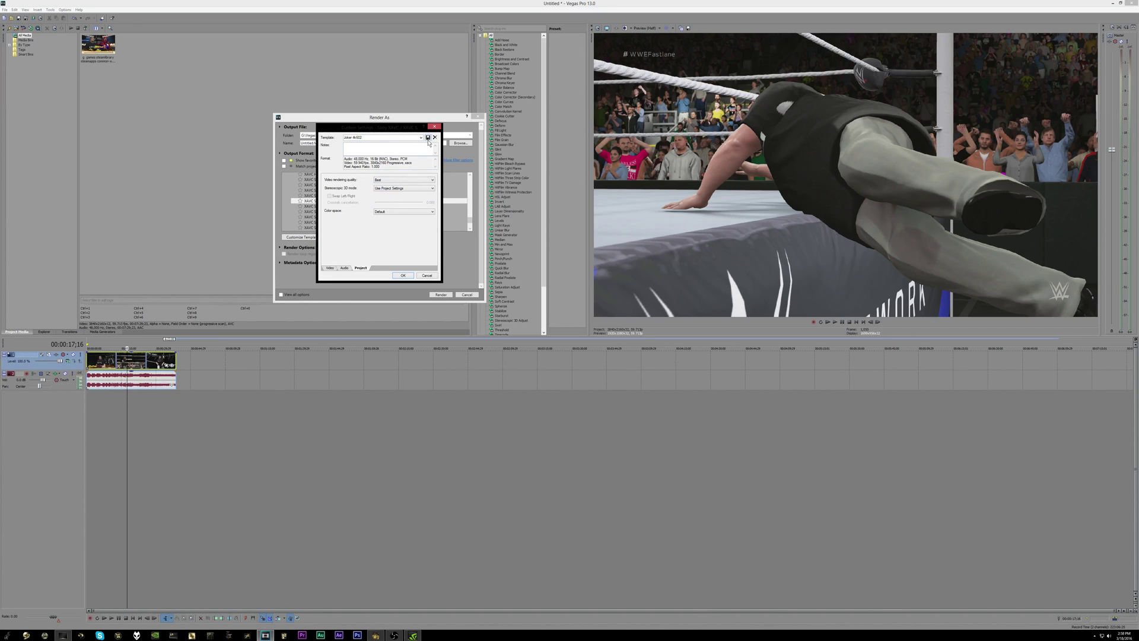
click(401, 276)
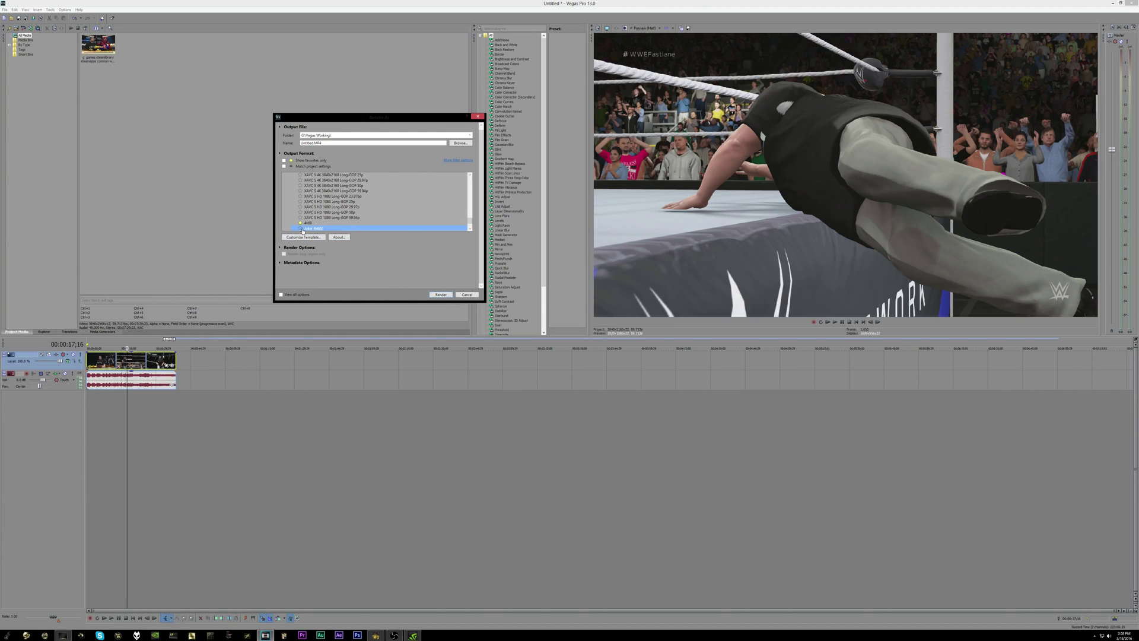
Step: Mark the Joker 4k602 template as a favorite, list favorites only and select the other custom Sony XAVC template
click(300, 229)
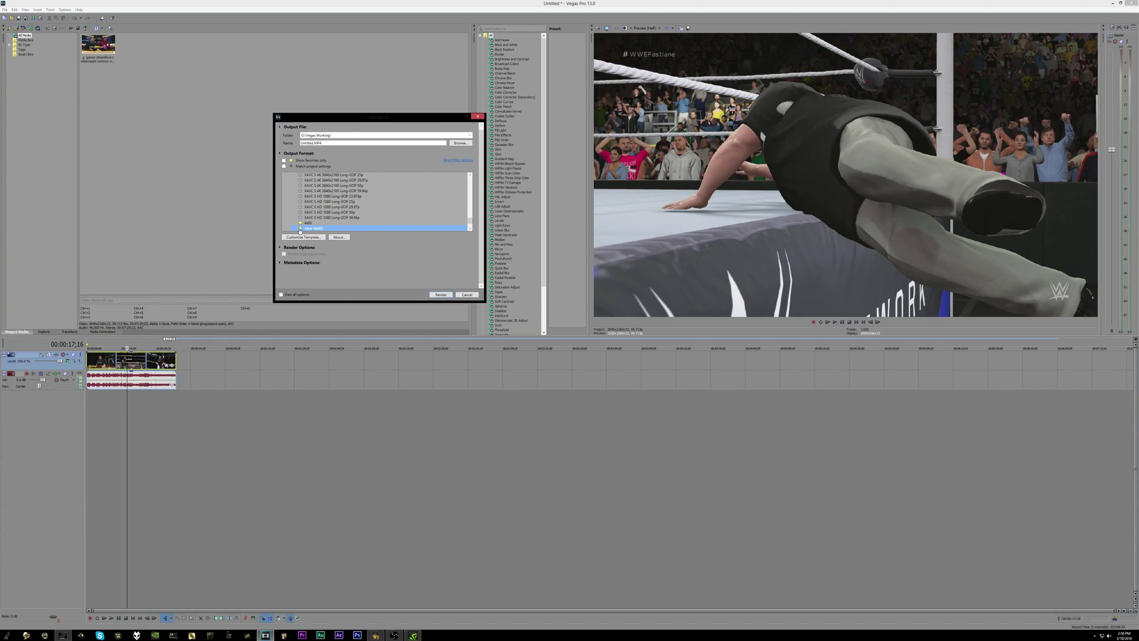
click(283, 161)
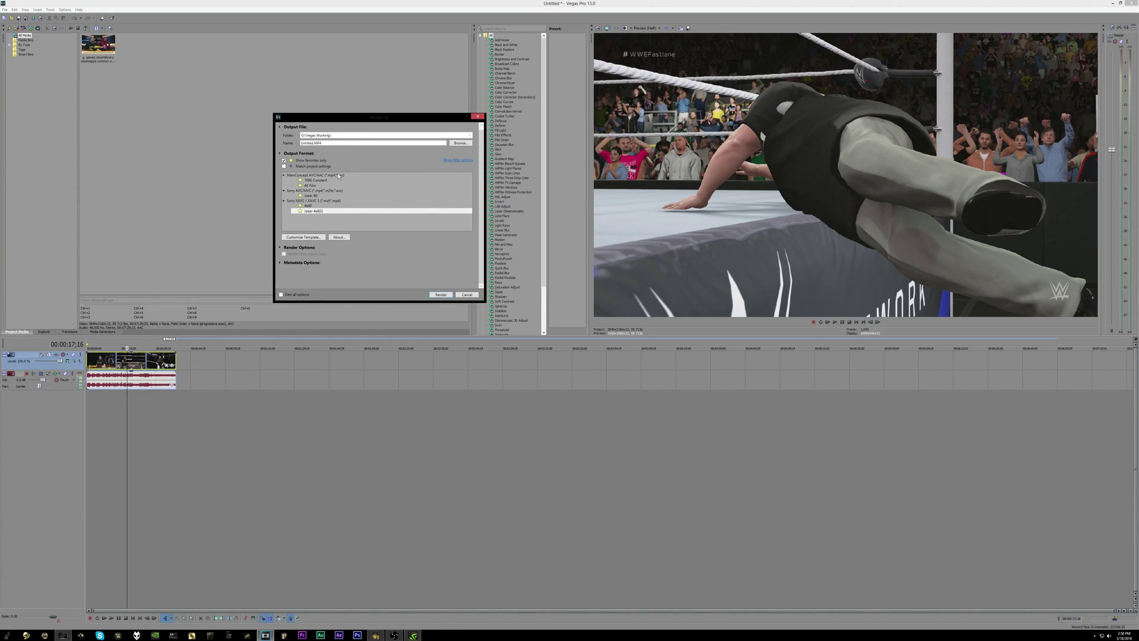
click(309, 206)
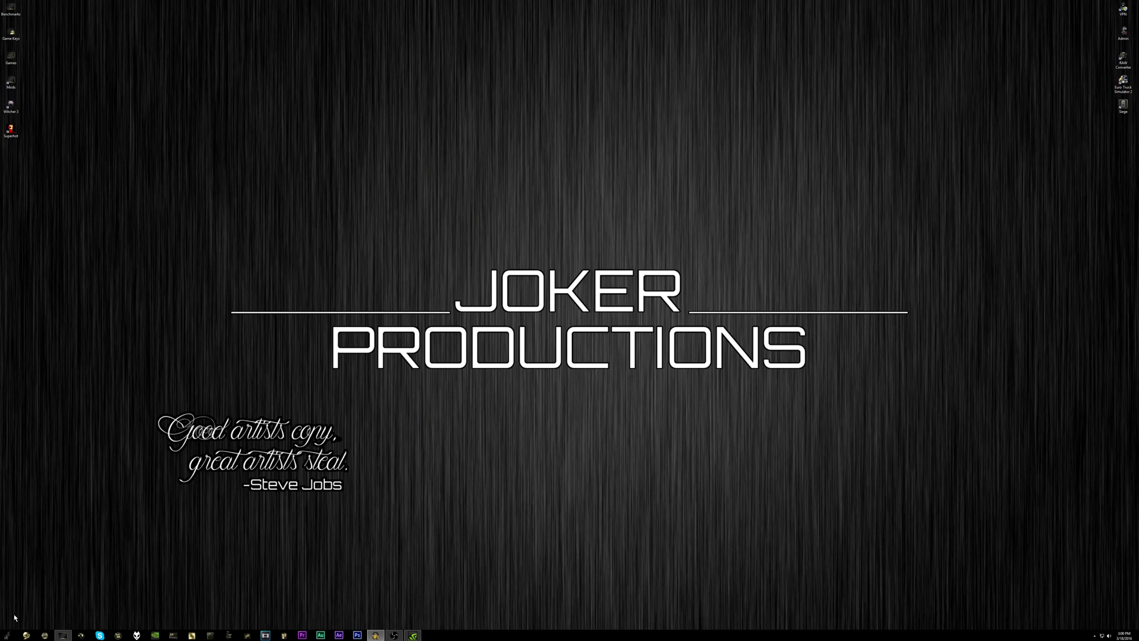
Step: Launch HandBrake and load the Crysis 3 recording from the ShadowPlay folder as its source
click(12, 636)
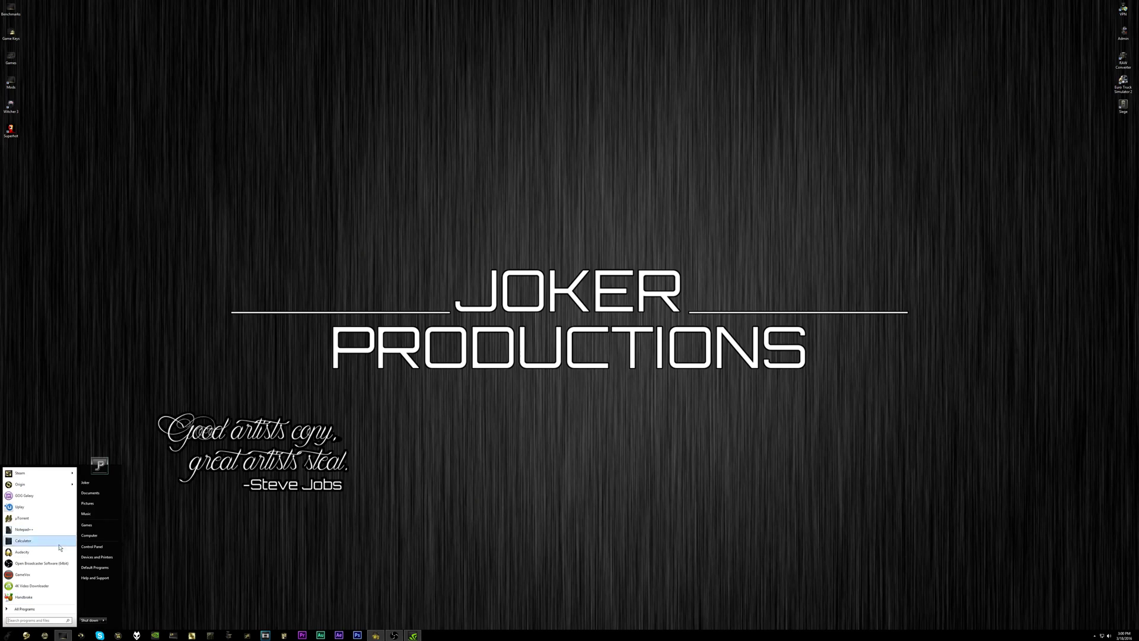
click(43, 598)
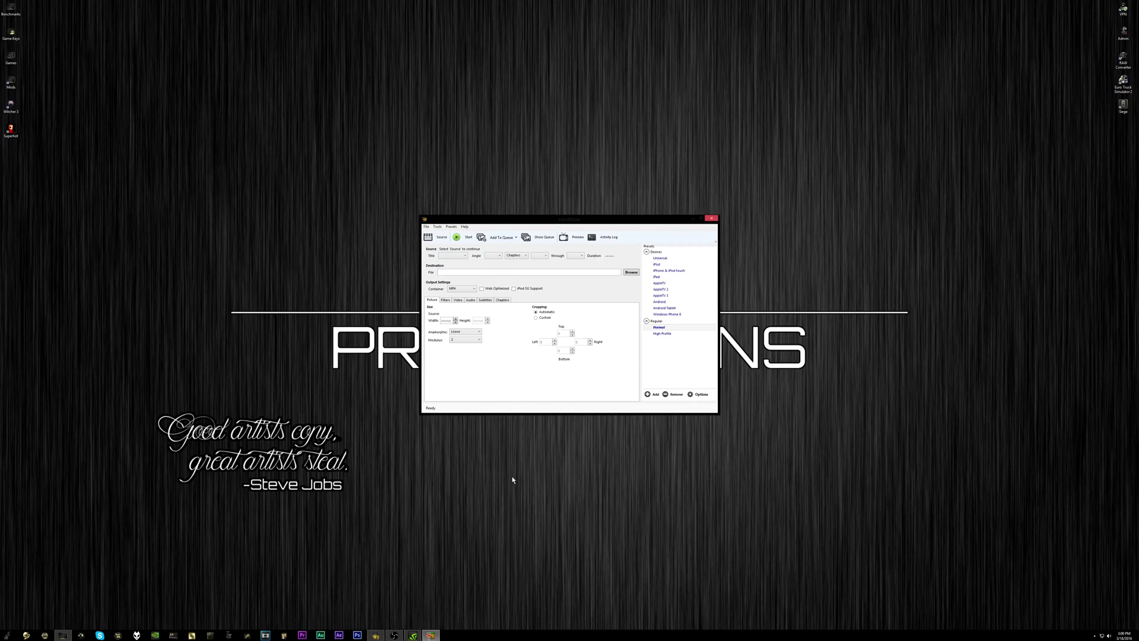
click(63, 636)
drag(591, 220, 273, 366)
drag(105, 408, 592, 291)
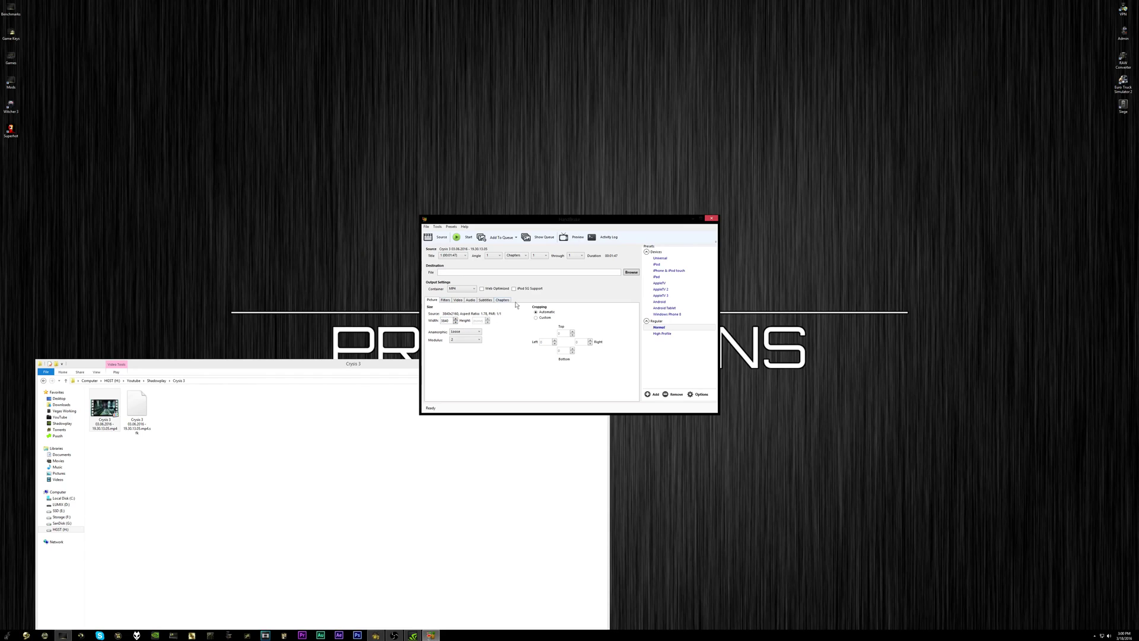
Step: Raise the constant quality of the H.264 video encode above the default for the loaded Crysis 3 clip
click(444, 300)
click(458, 300)
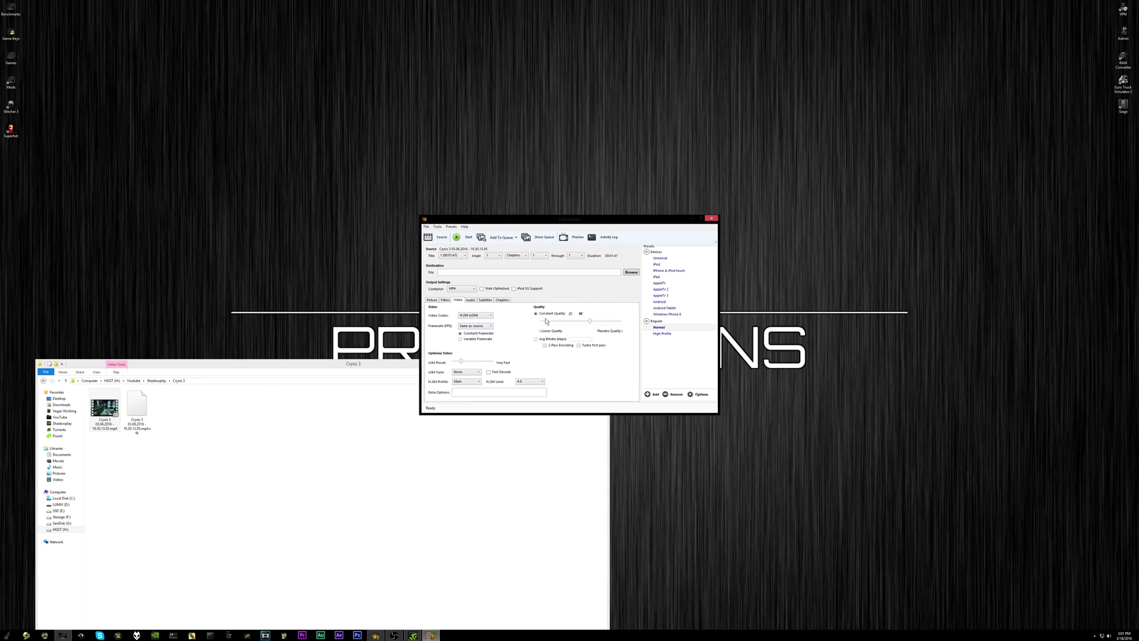
drag(591, 321, 598, 324)
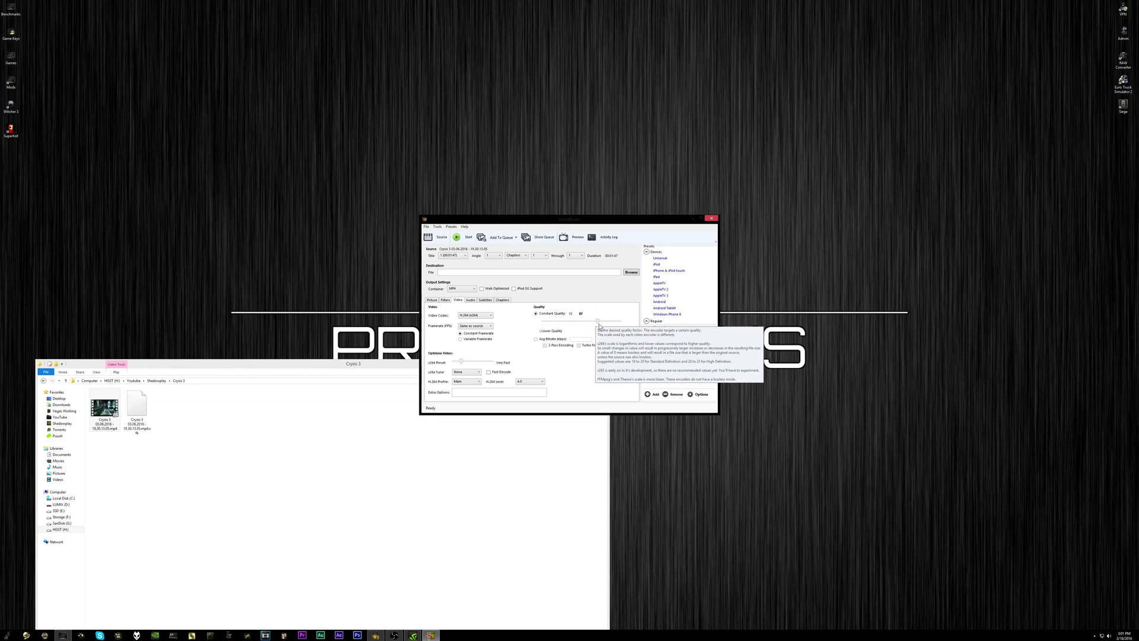
mouse_move(601, 322)
mouse_down()
mouse_move(623, 330)
mouse_move(598, 321)
mouse_up()
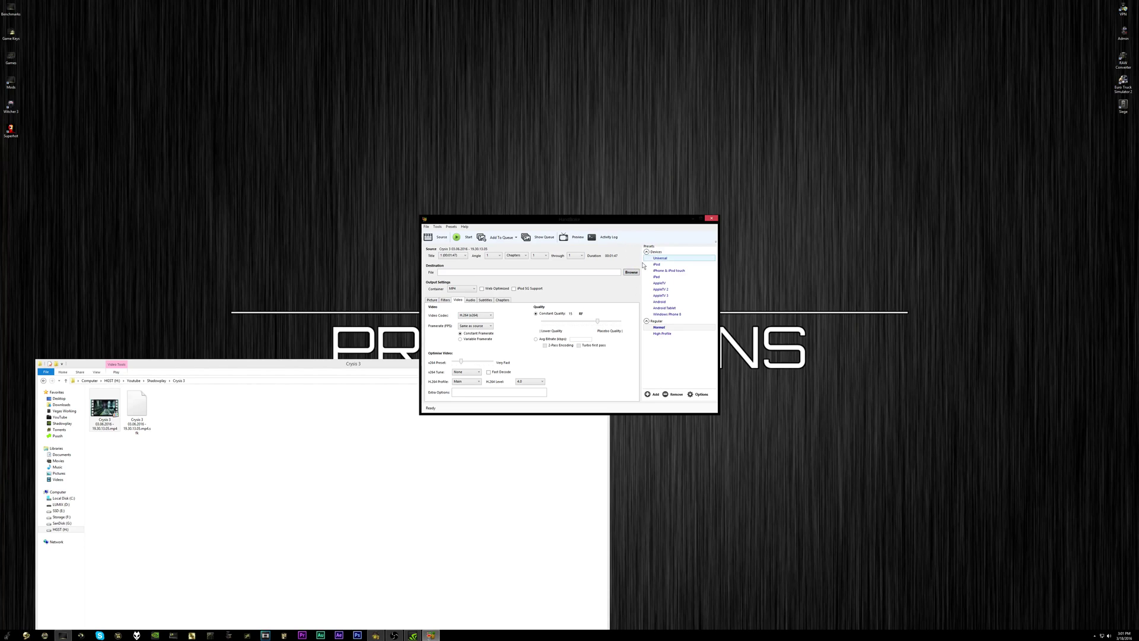
Step: Switch to the browser, examine the privacy options on YouTube's video upload page and close the browser
click(23, 636)
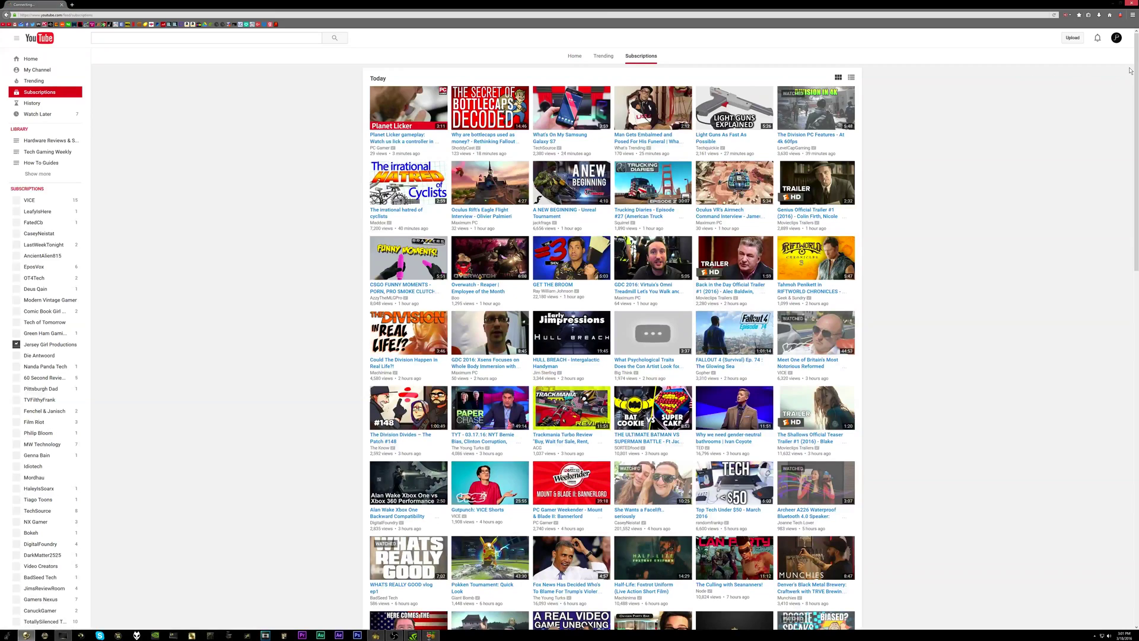
click(1075, 39)
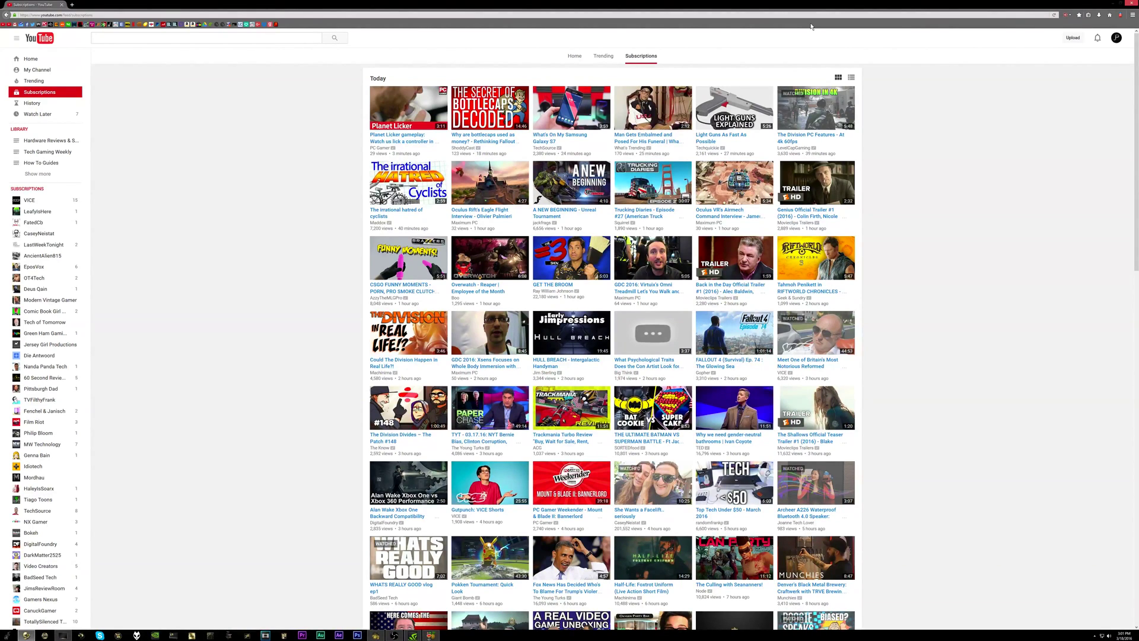
click(1077, 39)
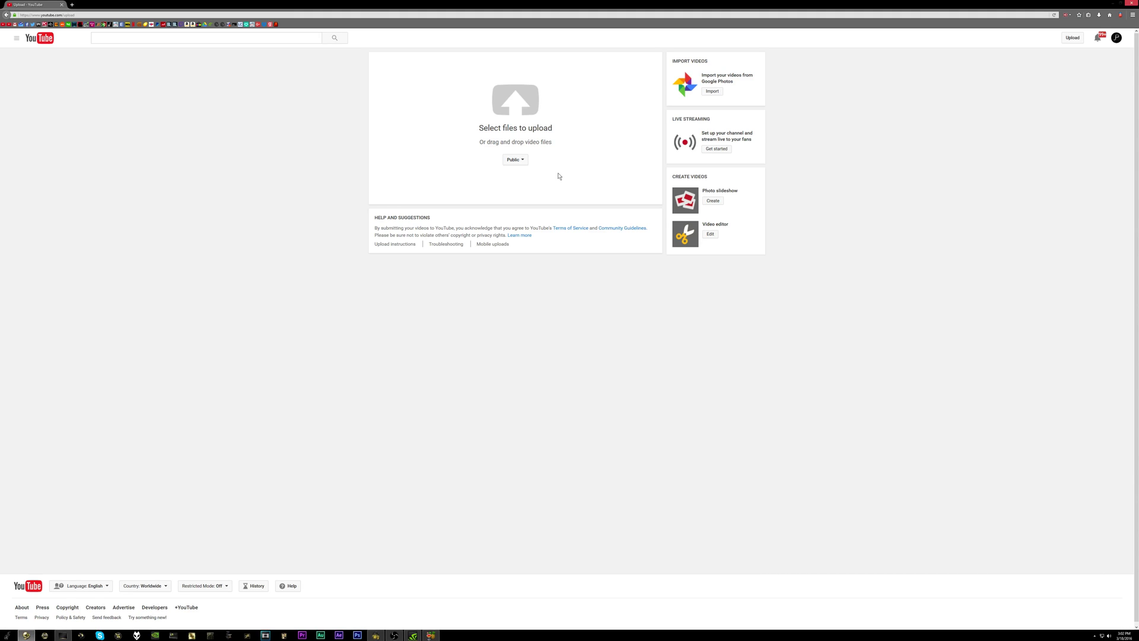
click(515, 159)
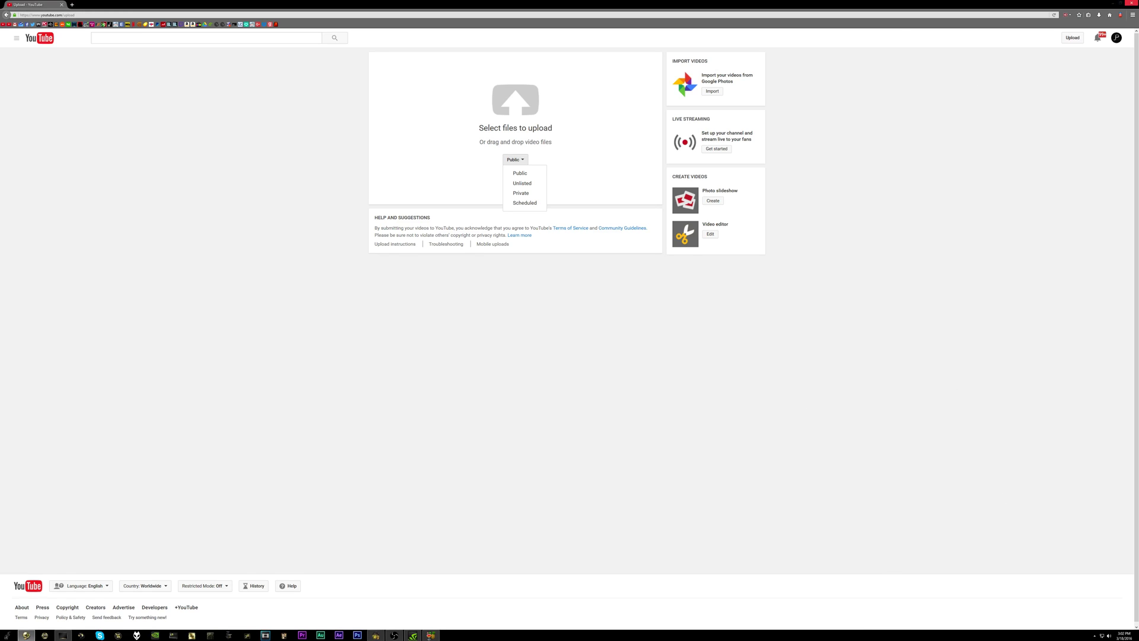
click(1132, 2)
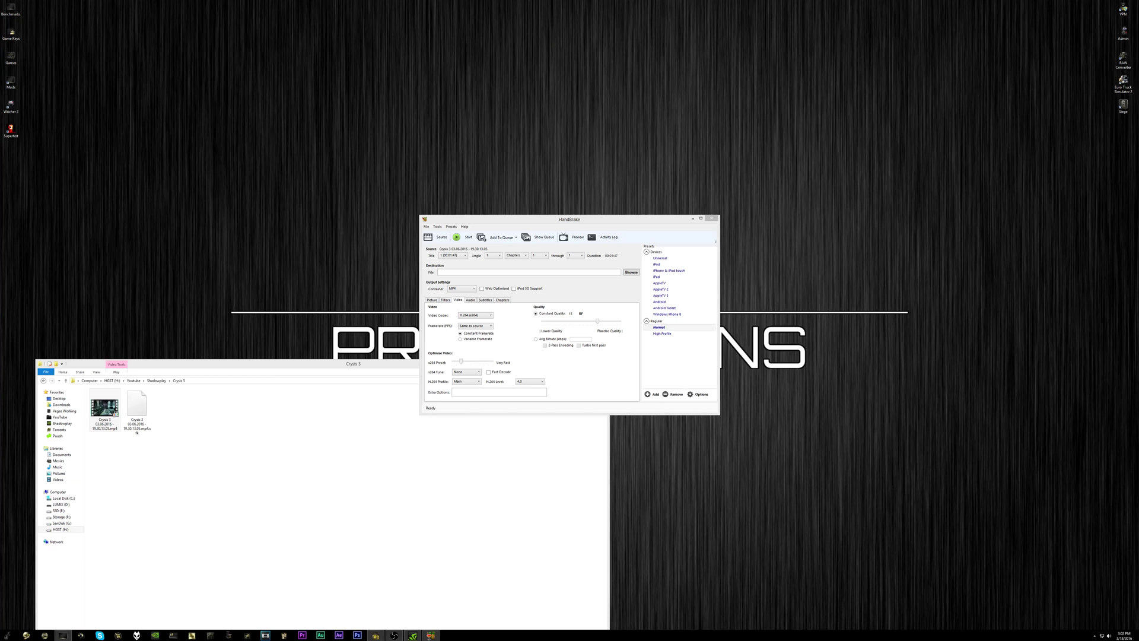